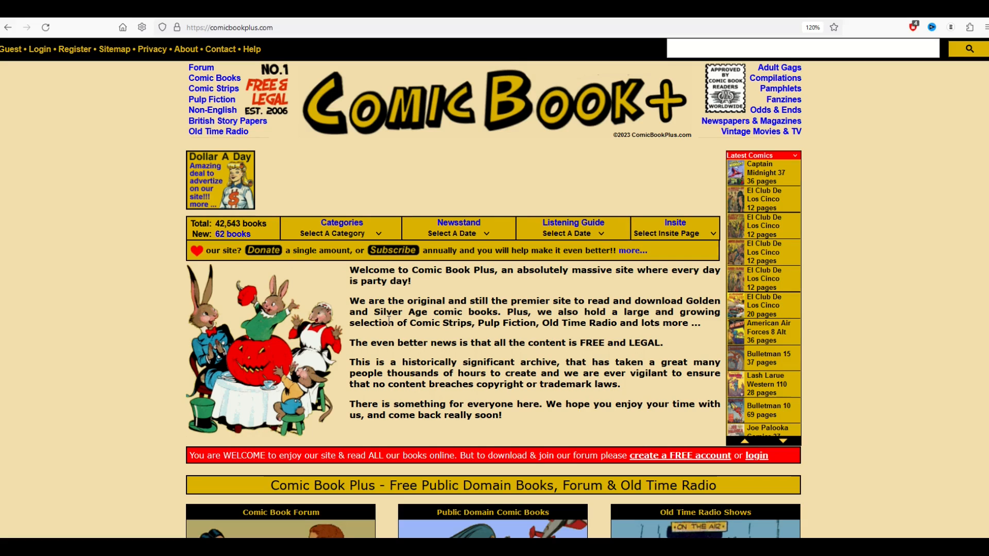
left_click_drag(355, 343, 668, 352)
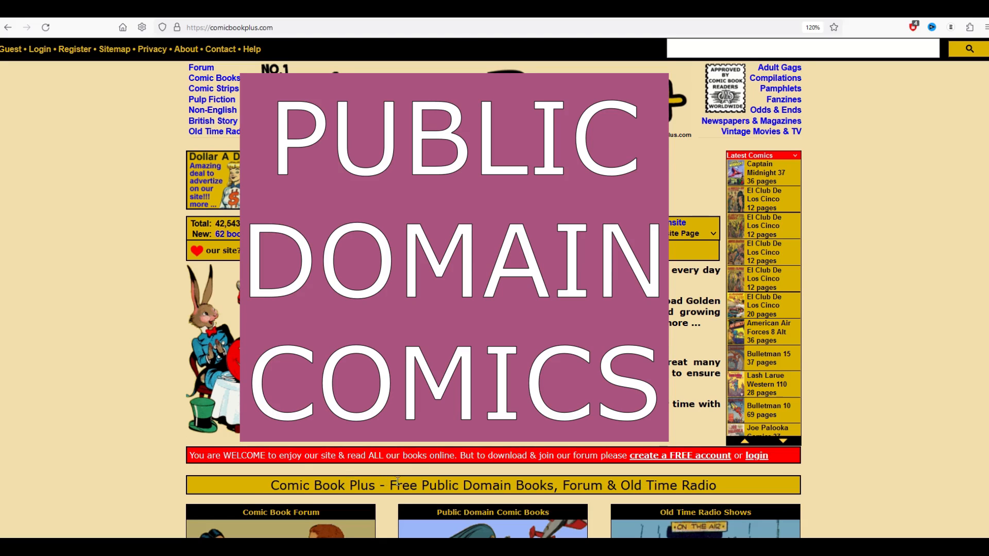
left_click_drag(391, 485, 548, 486)
left_click(105, 310)
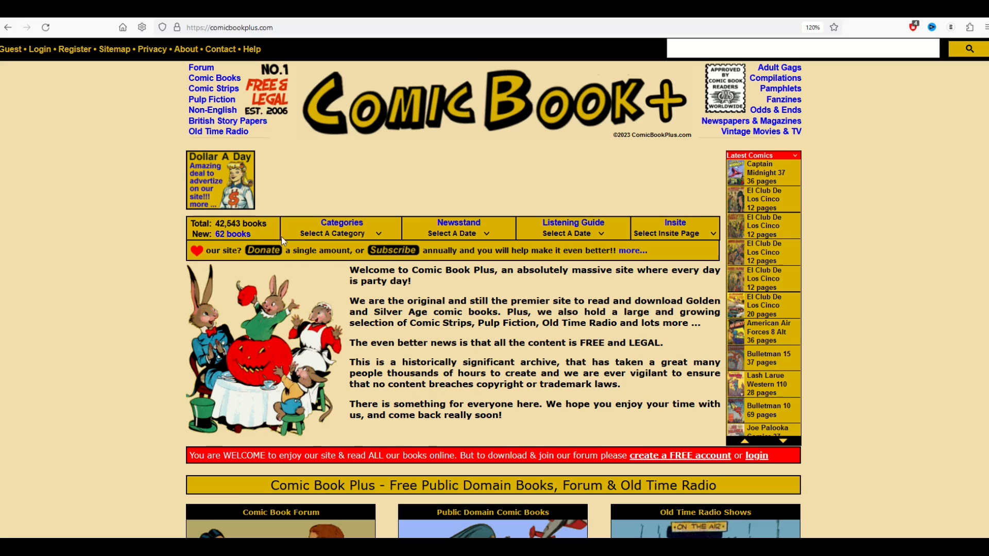
Open the Crime category and bring up its list of comic titles
left_click(379, 236)
scroll(337, 326, "down", 4)
scroll(334, 331, "up", 2)
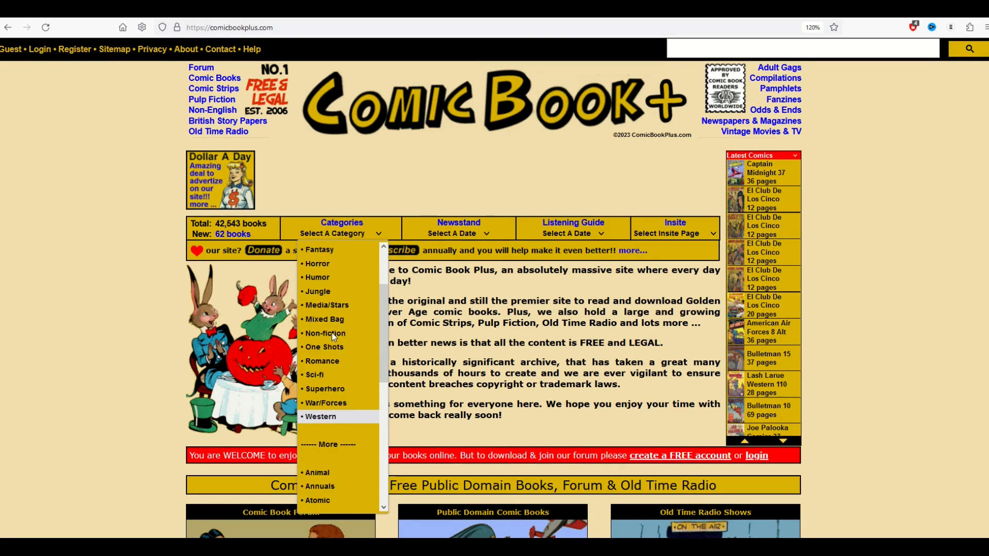
scroll(332, 333, "up", 2)
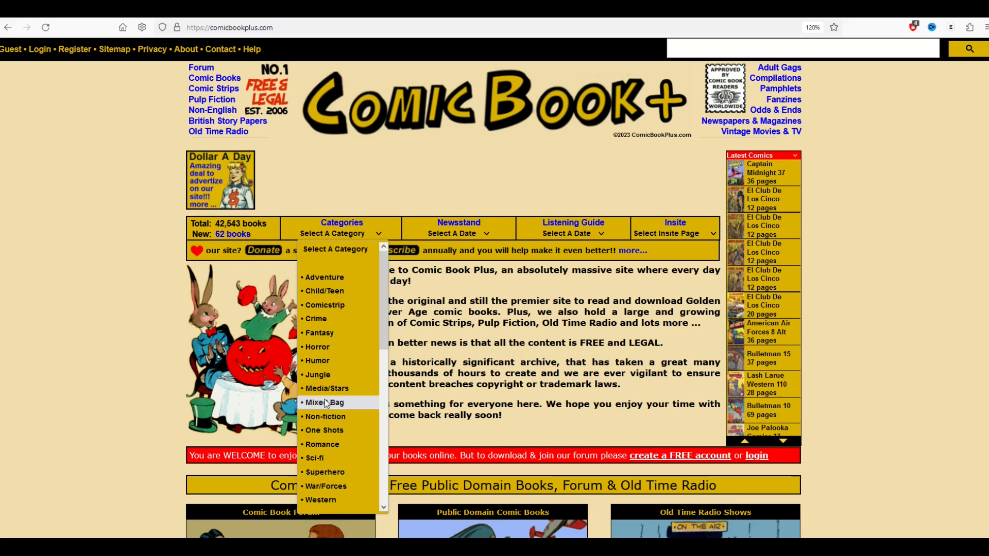
left_click(316, 320)
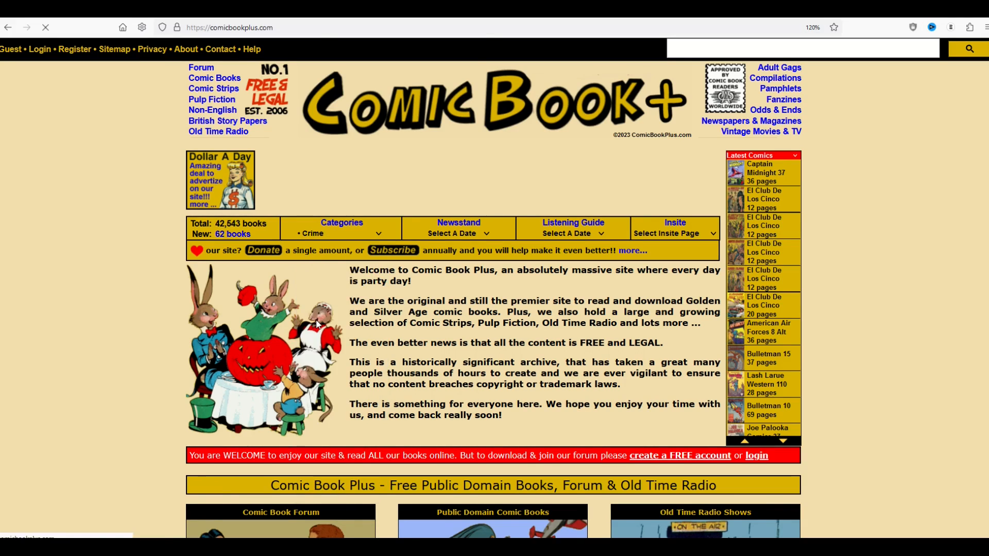
scroll(376, 336, "down", 7)
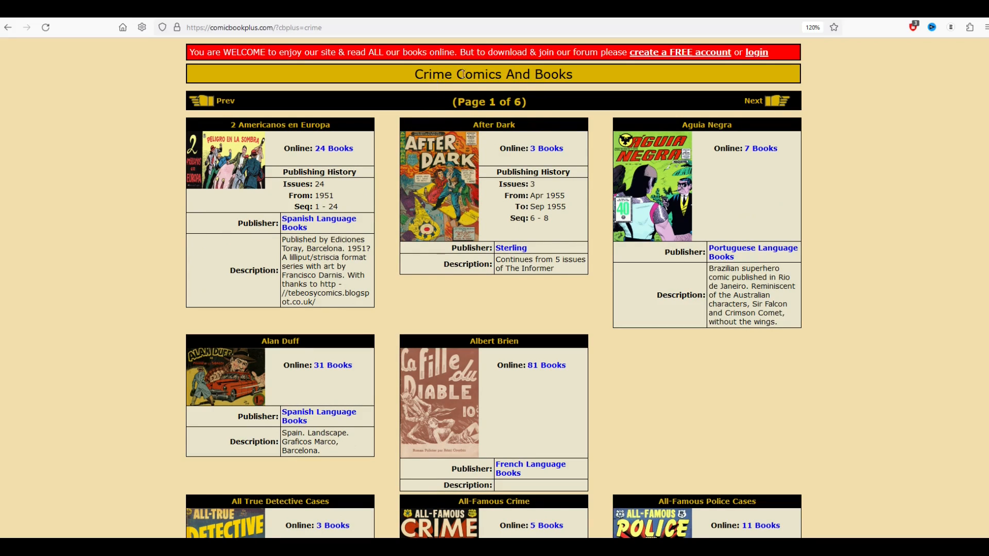
Advance the Crime Comics And Books listing to page 3
left_click_drag(457, 106, 609, 109)
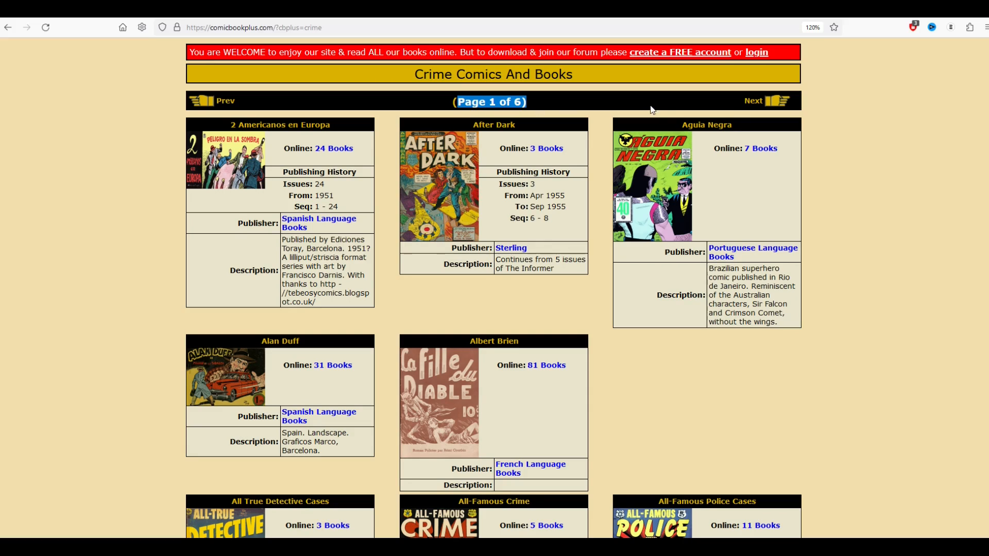
left_click(752, 102)
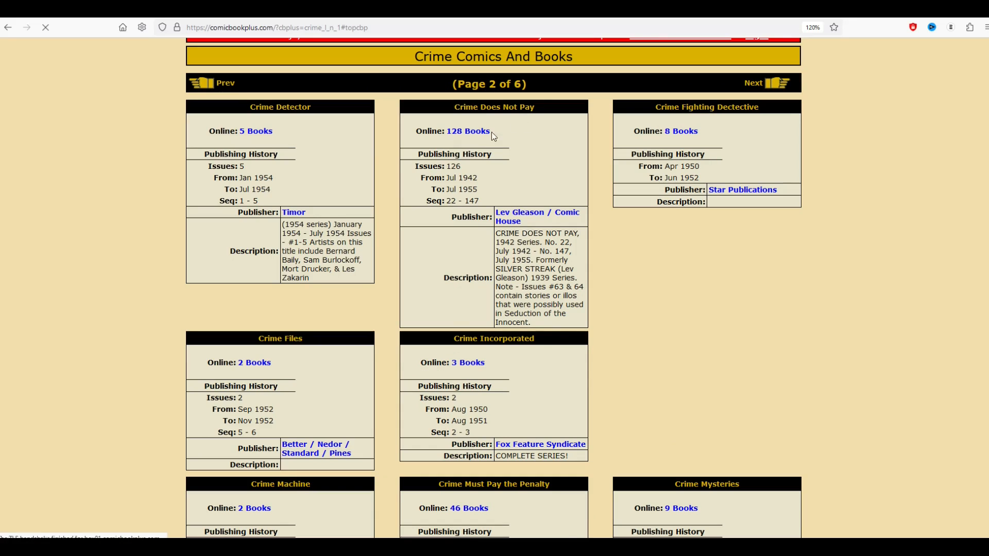
left_click(753, 83)
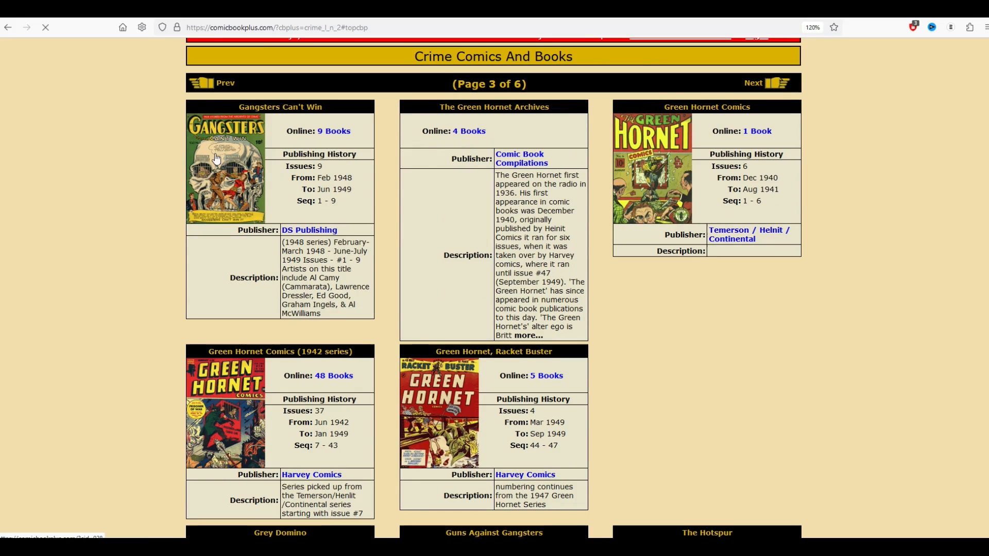
Browse the crime titles on this page and open the books of the Inside Crime series
scroll(302, 331, "down", 3)
scroll(300, 333, "down", 3)
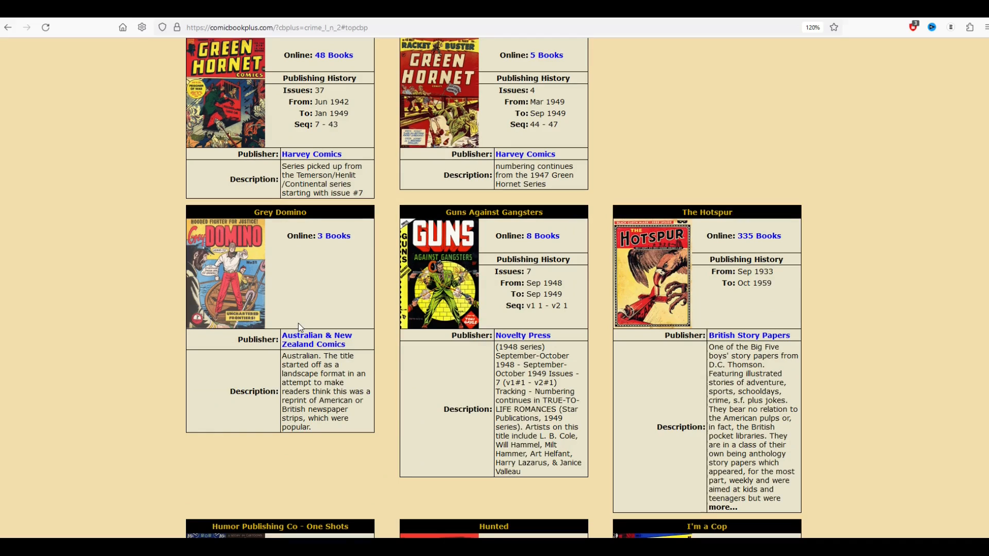
scroll(298, 323, "down", 4)
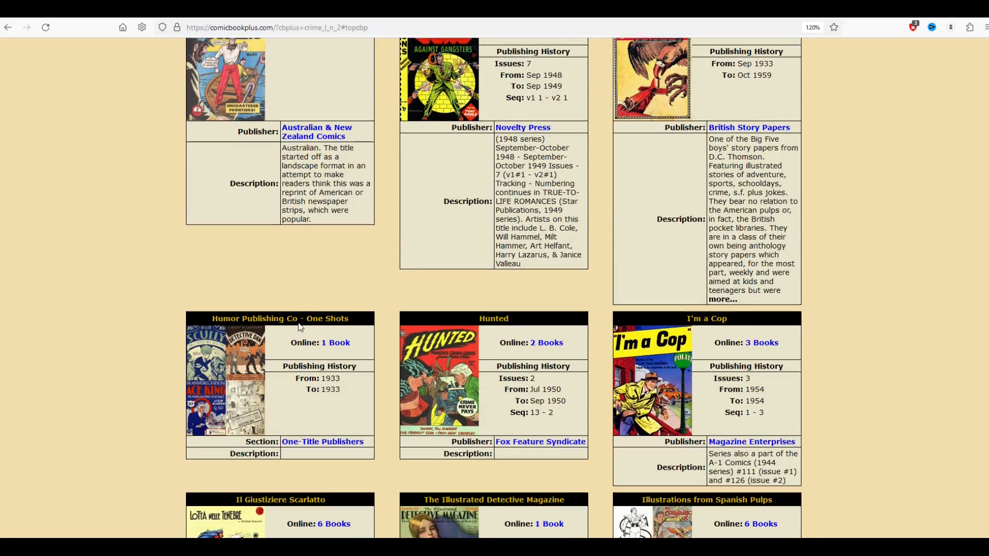
scroll(298, 323, "down", 7)
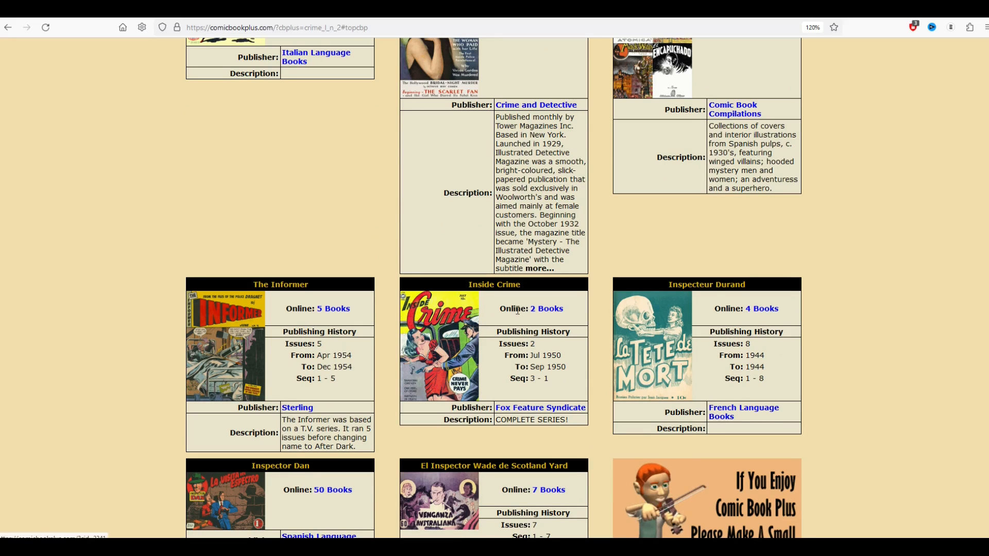
left_click(538, 312)
Open the issue Inside Crime 2 in the online reader and view its cover page
scroll(459, 304, "down", 3)
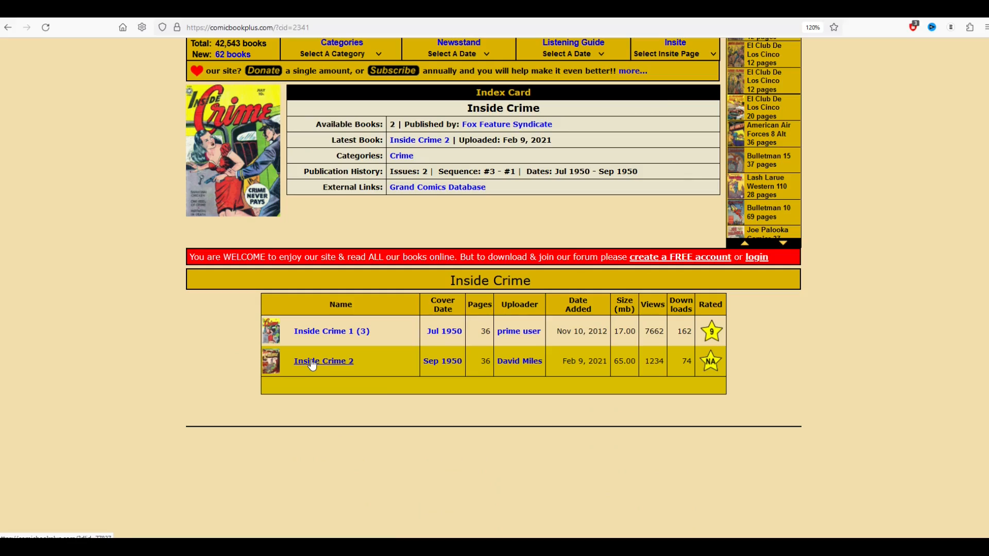
left_click(312, 362)
scroll(338, 343, "down", 5)
scroll(372, 328, "down", 10)
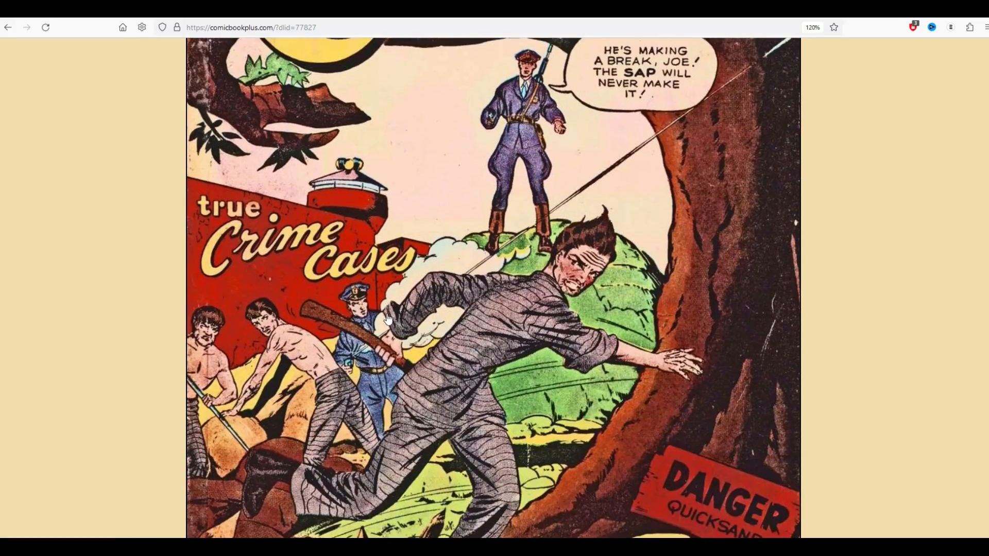
scroll(388, 319, "down", 2)
scroll(389, 316, "up", 2)
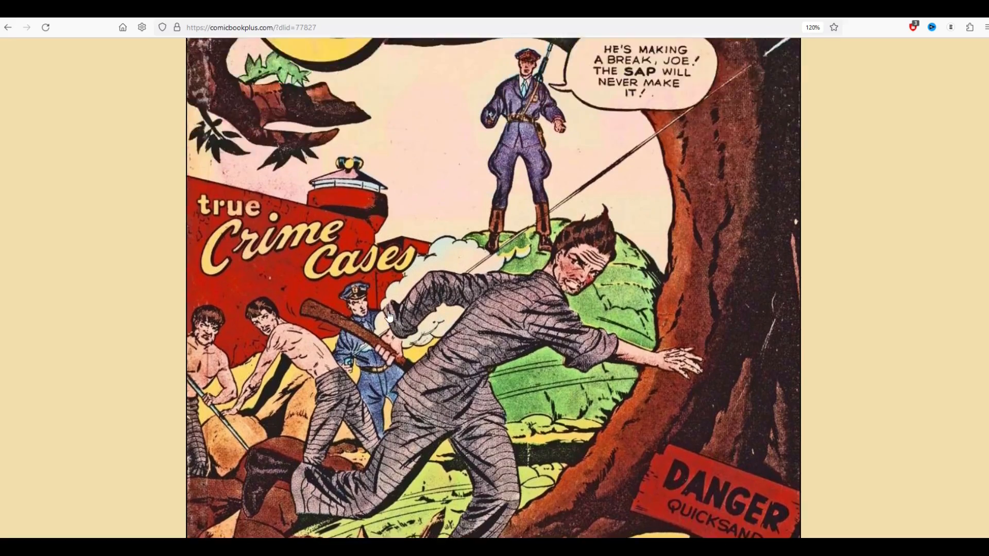
scroll(389, 316, "up", 4)
scroll(370, 309, "up", 3)
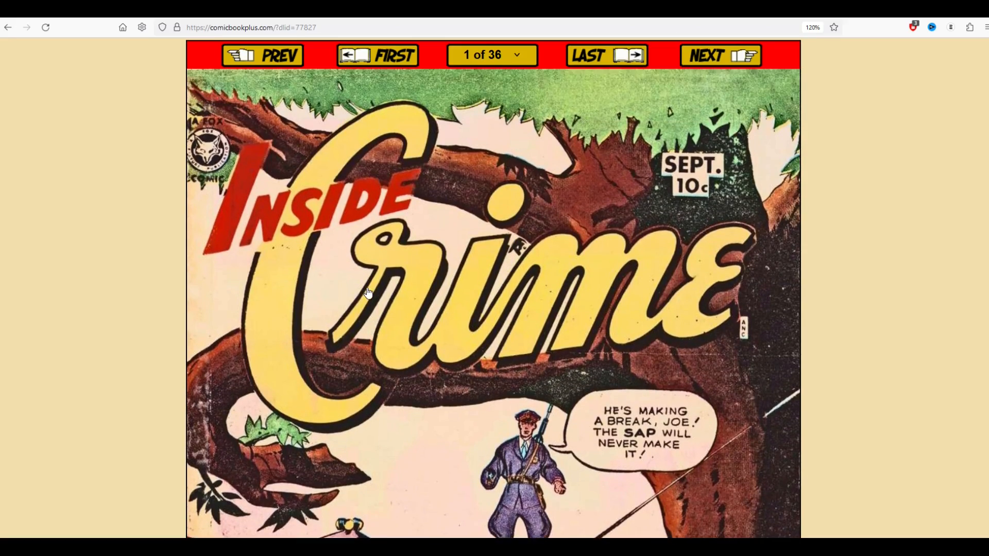
Turn to page 2 of Inside Crime 2 and look through the Mad Baroness story page
left_click(305, 240)
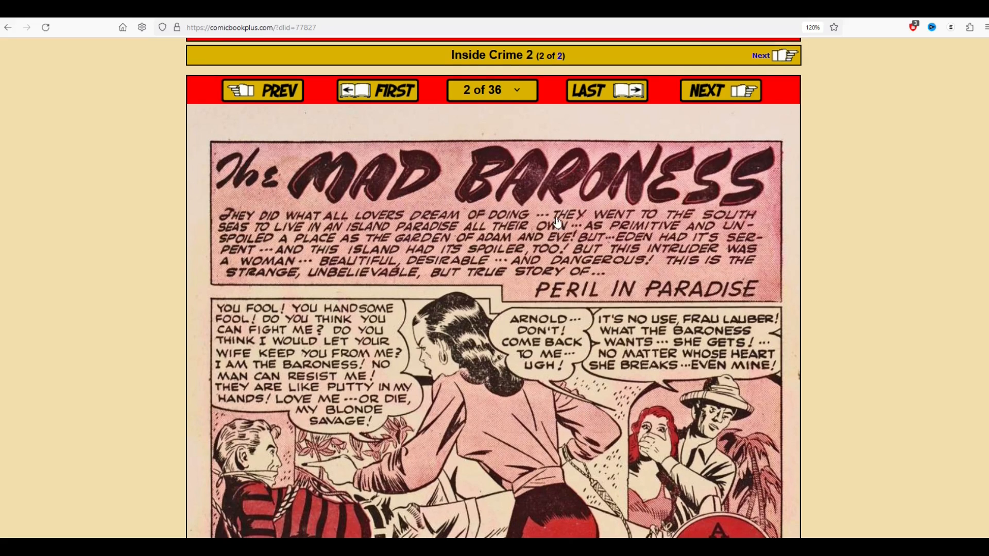
scroll(516, 232, "down", 5)
scroll(487, 313, "up", 1)
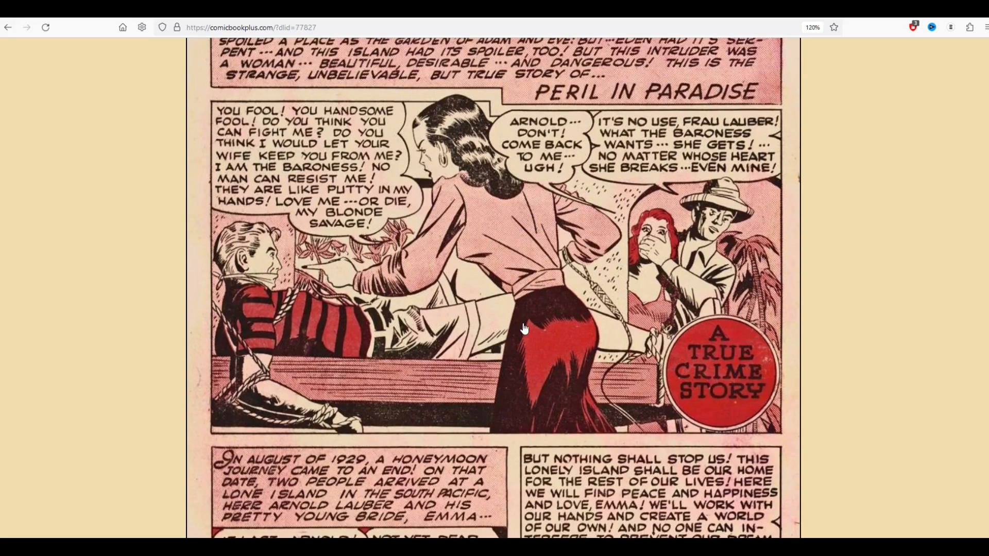
scroll(447, 260, "down", 6)
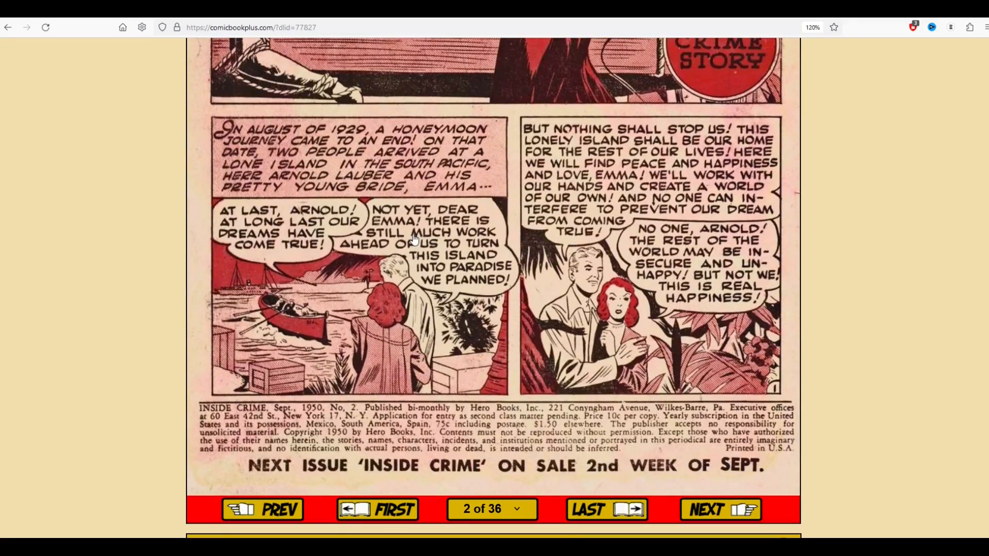
Page forward in Inside Crime 2 to page 31 and look over the "Minit" Mystery story
left_click(412, 236)
scroll(411, 235, "up", 5)
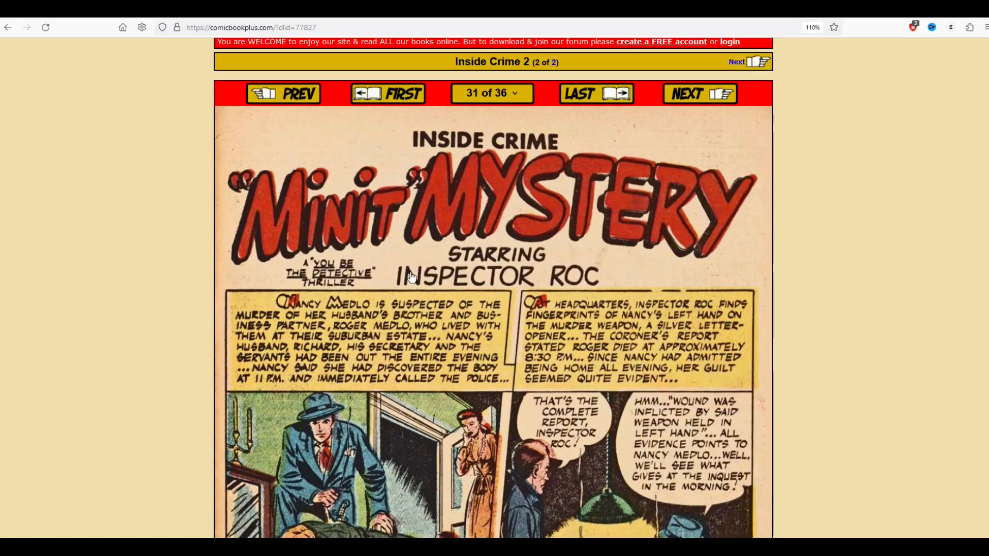
scroll(412, 279, "down", 1)
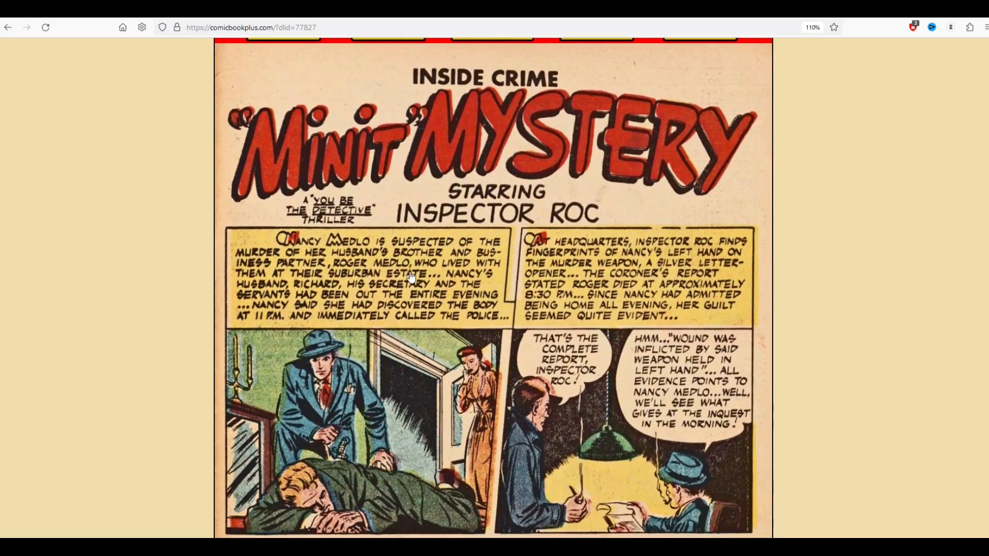
scroll(411, 276, "down", 1)
scroll(511, 309, "down", 5)
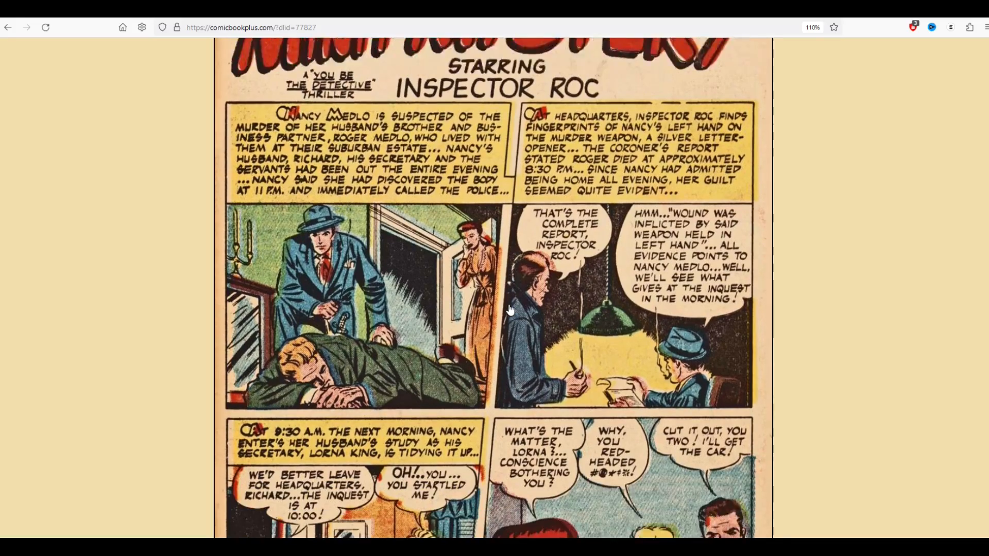
scroll(511, 309, "up", 3)
scroll(511, 309, "up", 5)
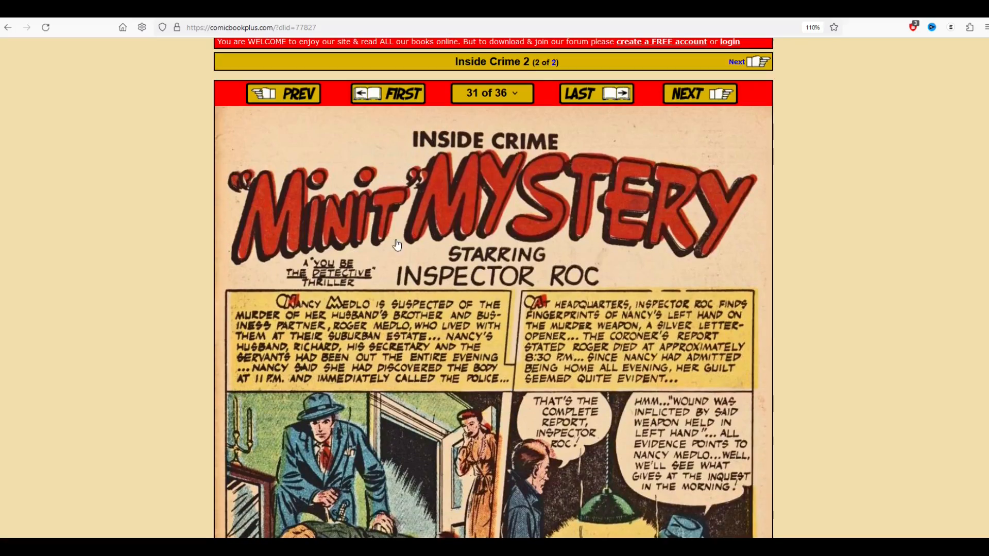
Return to the first page of Inside Crime 2 and view the cover
scroll(446, 244, "up", 6)
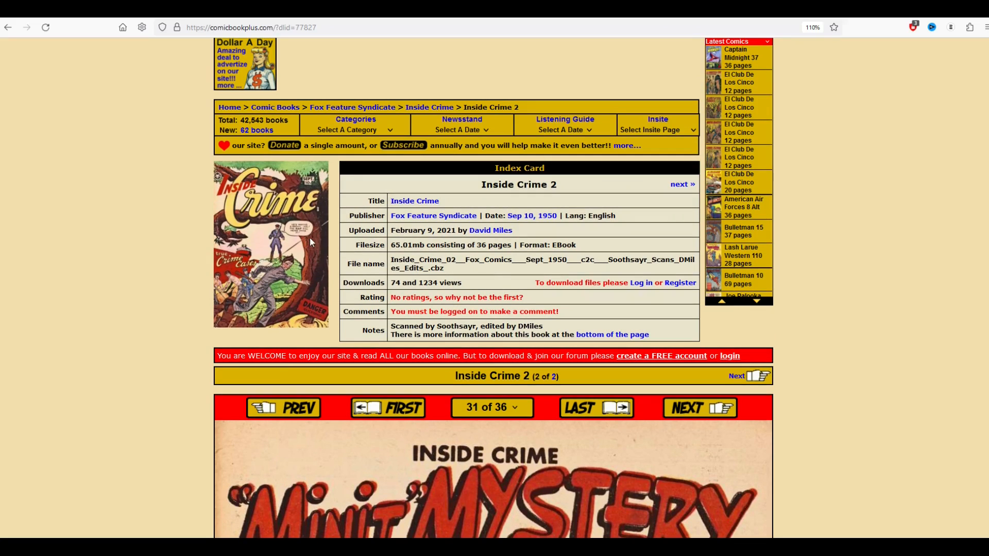
left_click(363, 407)
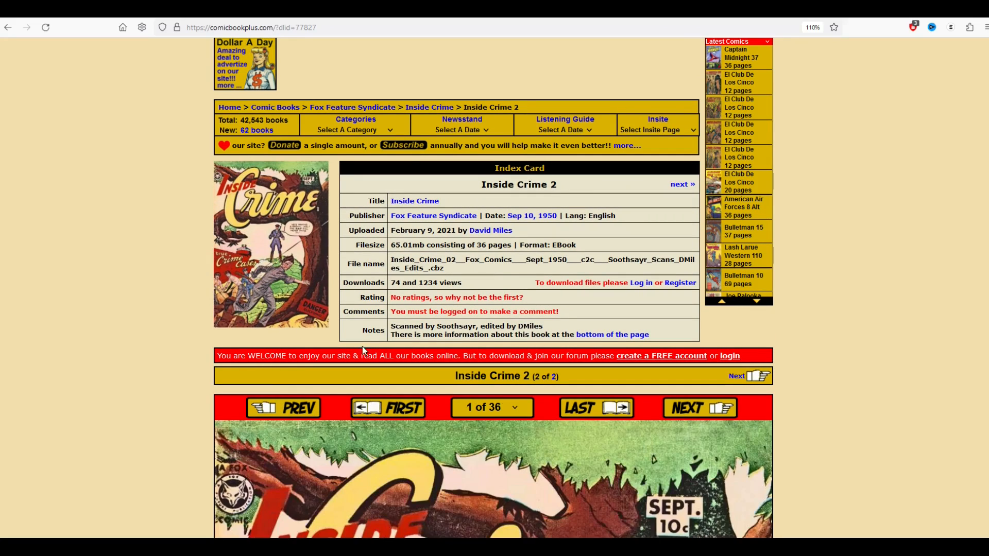
scroll(364, 348, "down", 6)
scroll(364, 347, "down", 1)
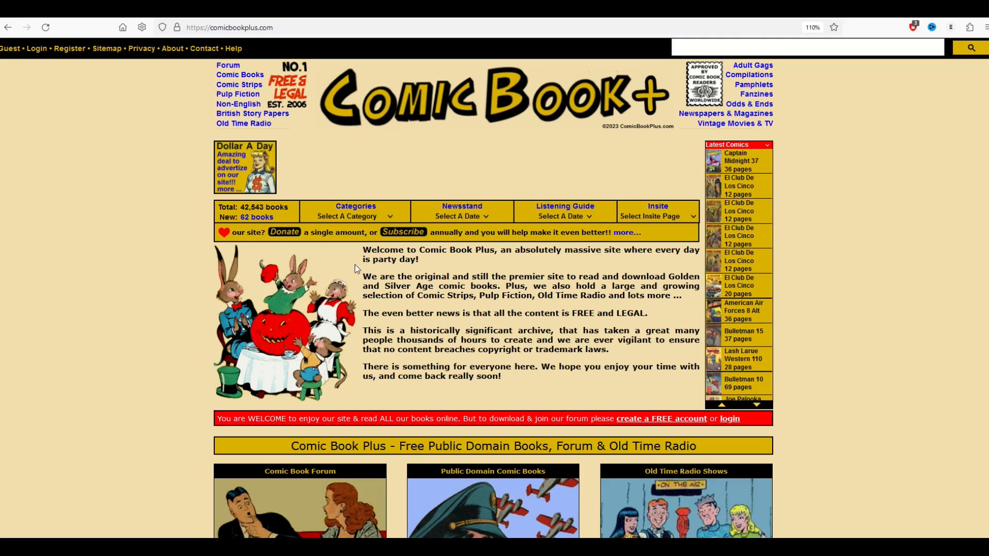
Open the Romance category from the home page and bring up its list of titles
left_click(339, 218)
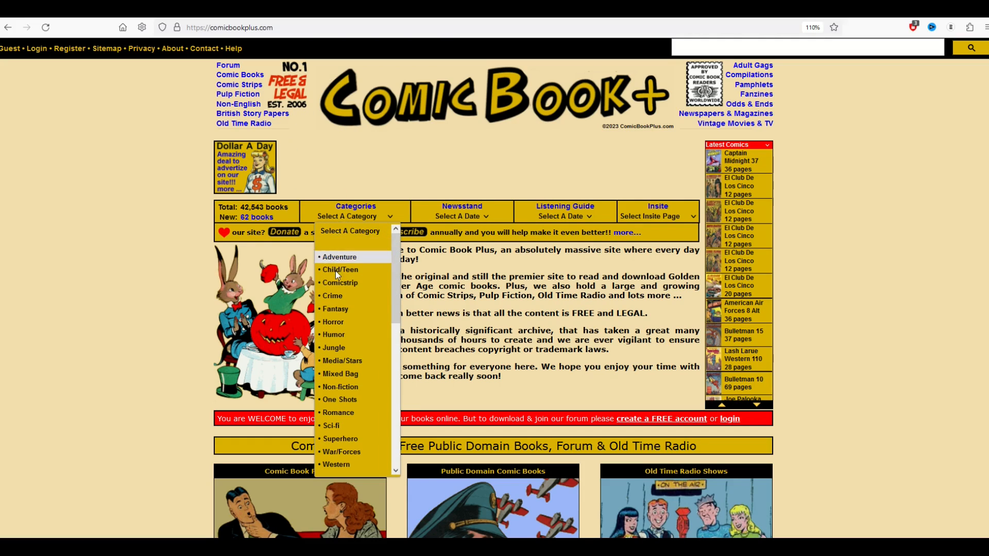
left_click(330, 414)
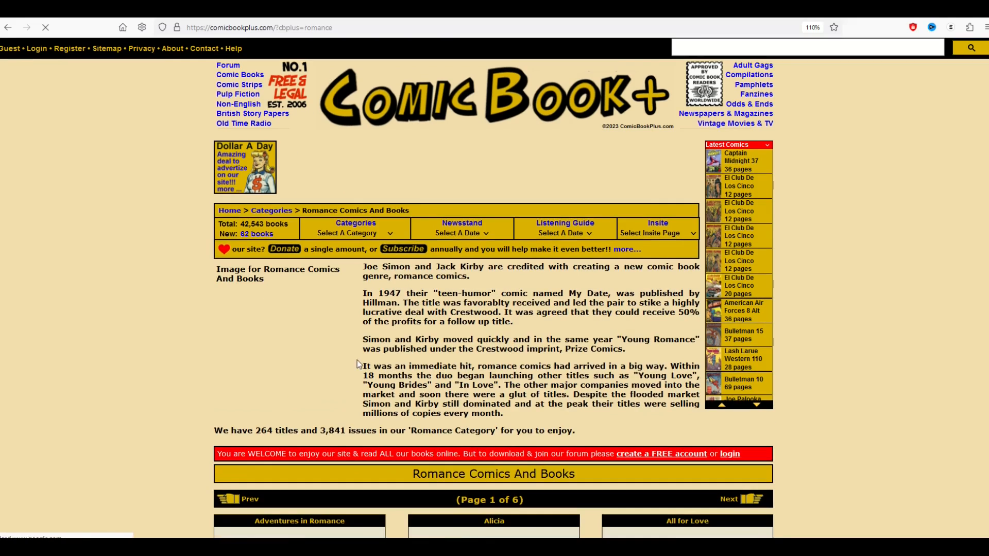
scroll(394, 354, "down", 5)
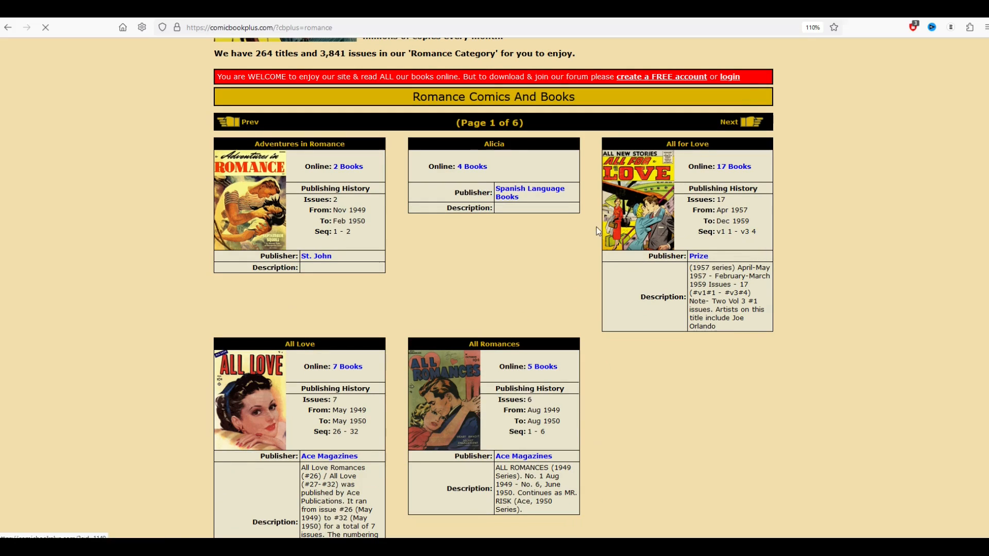
Open the books of the All for Love series and look through its issue list
left_click(727, 167)
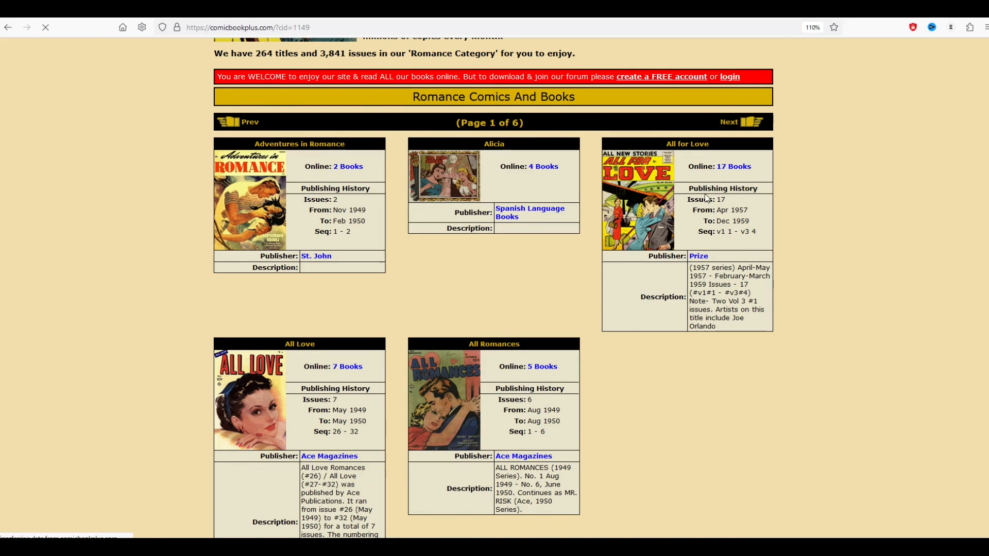
scroll(604, 235, "down", 2)
scroll(604, 236, "down", 10)
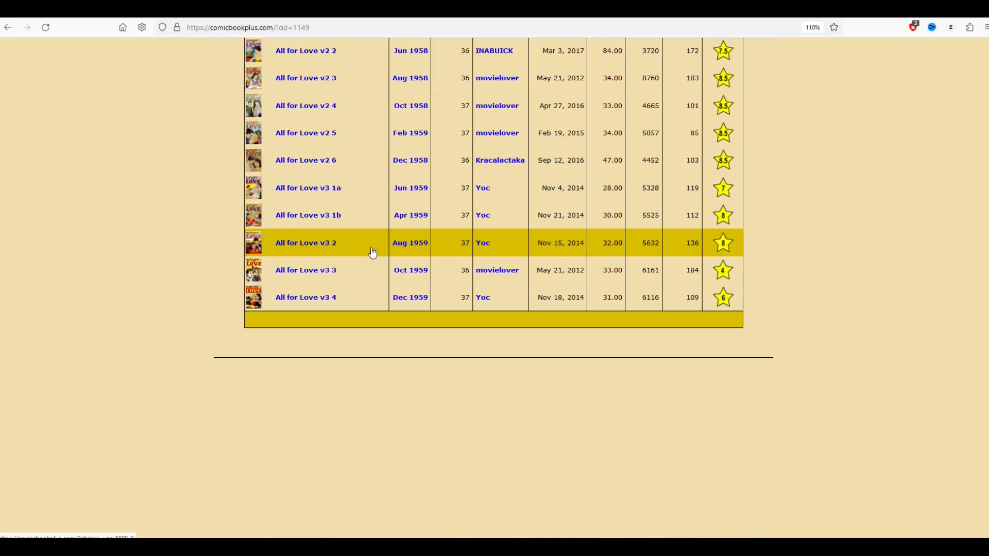
Open the issue All for Love v3 1b in the online reader and examine its cover
left_click(304, 217)
scroll(348, 226, "down", 10)
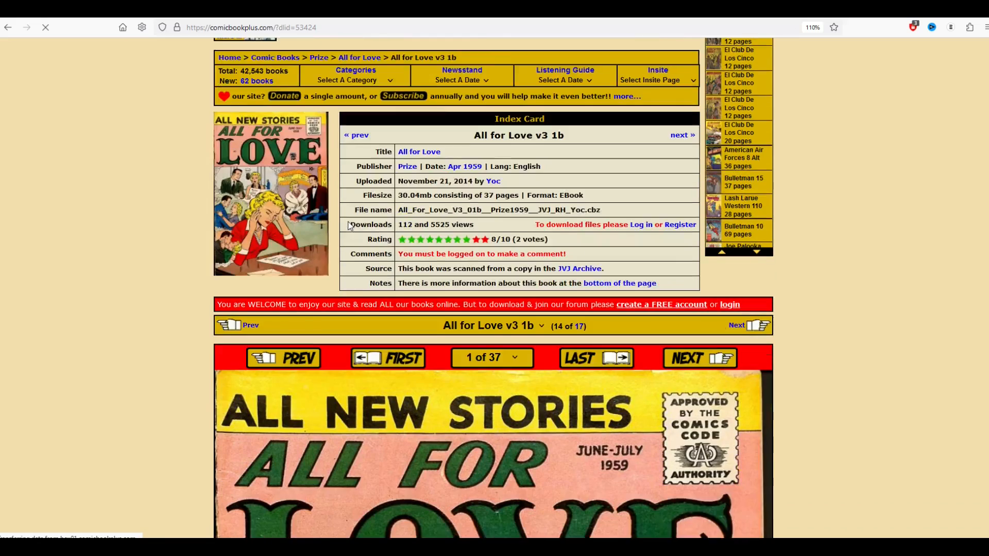
scroll(348, 228, "down", 5)
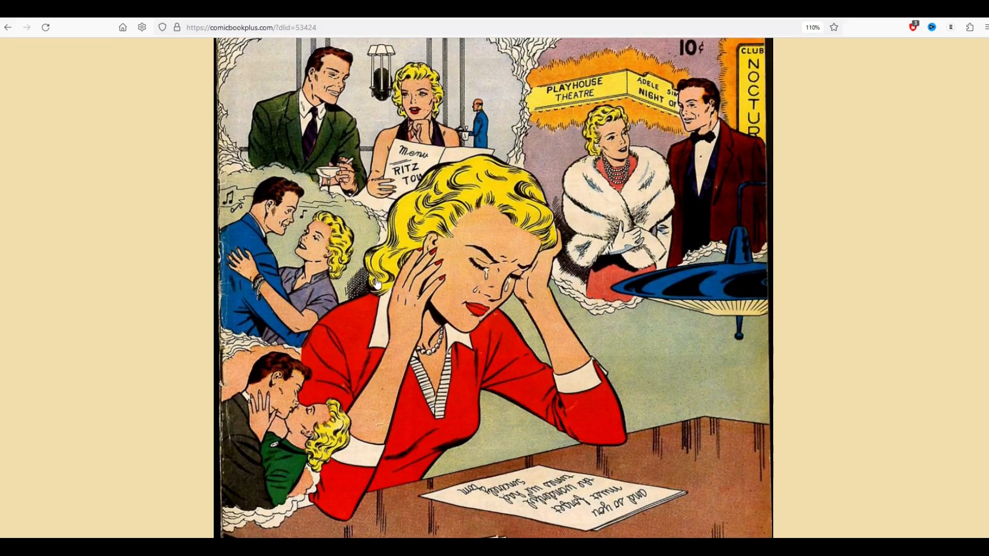
scroll(454, 263, "up", 2)
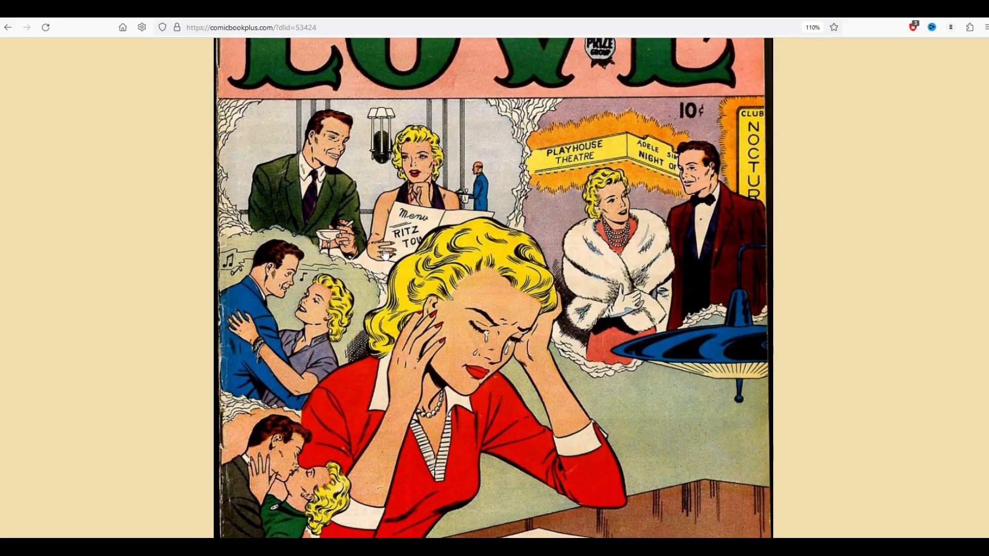
scroll(385, 253, "down", 2)
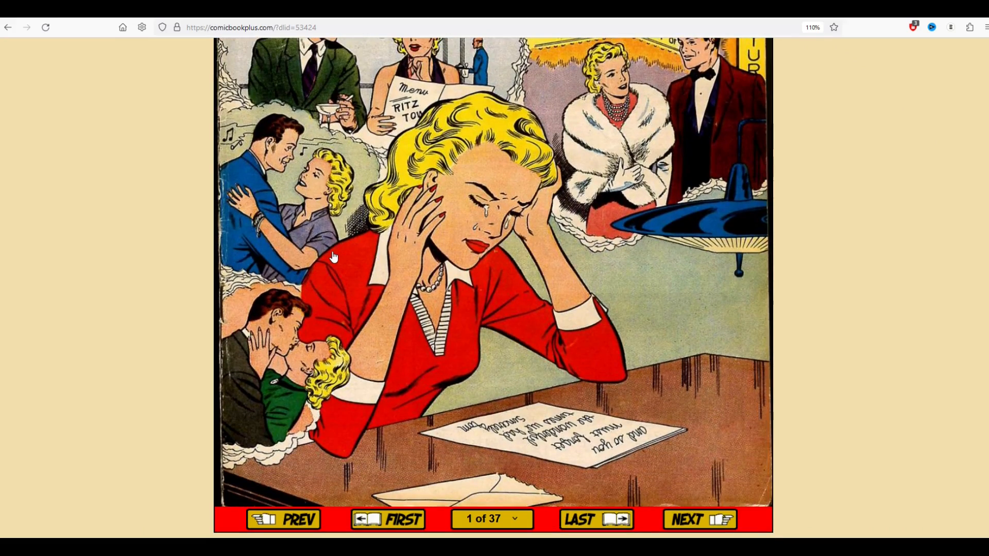
Examine the All for Love cover from top to bottom and bring up the options for its image
scroll(334, 258, "up", 4)
scroll(360, 217, "up", 1)
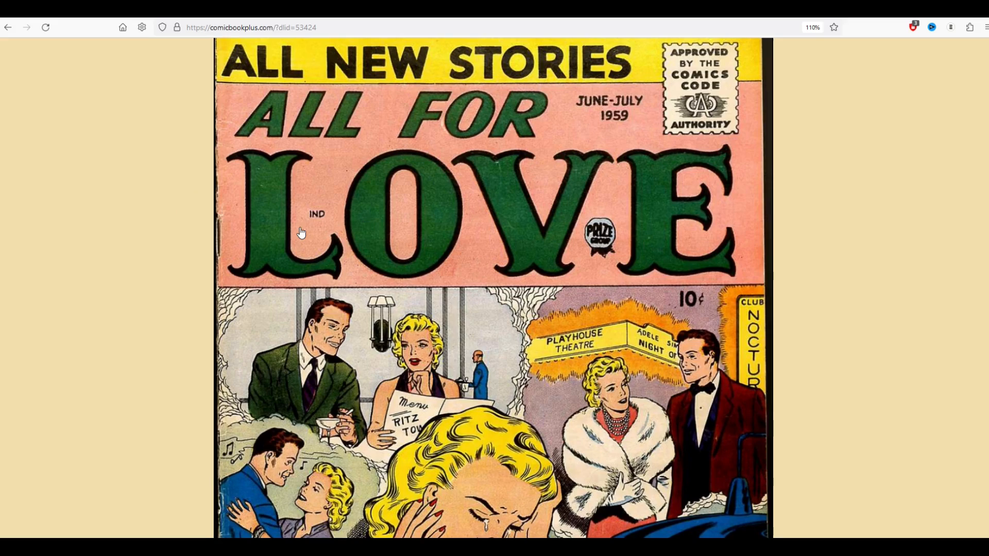
scroll(301, 235, "down", 5)
scroll(303, 235, "up", 5)
scroll(622, 287, "down", 3)
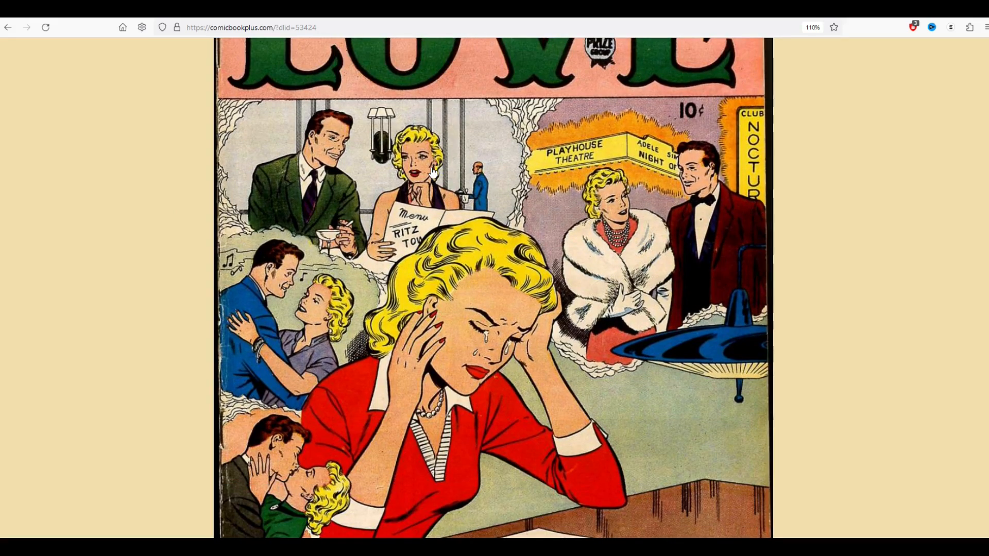
right_click(433, 173)
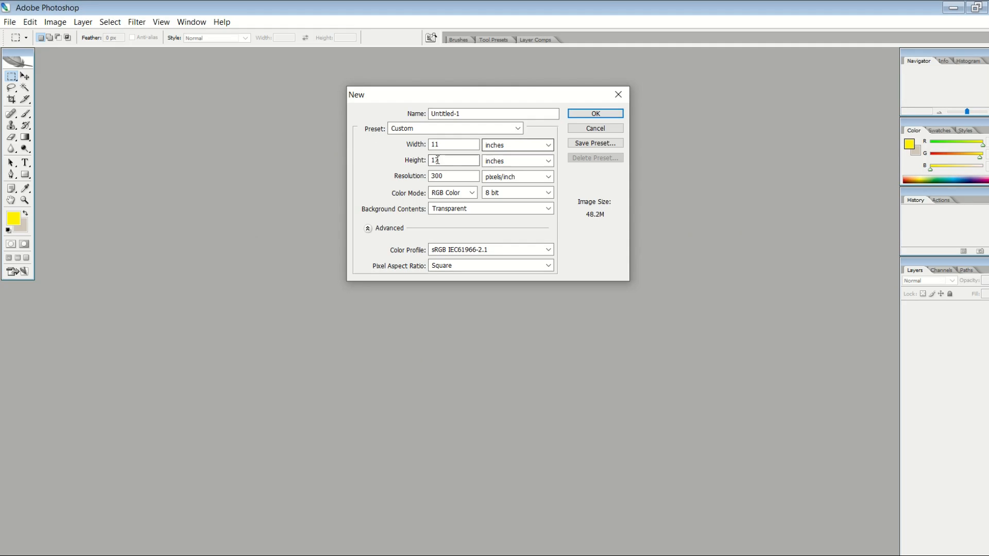
Switch to Photoshop, create a transparent 11 x 17 inch RGB document at 300 pixels/inch, and place the All for Love cover in it
left_click(579, 113)
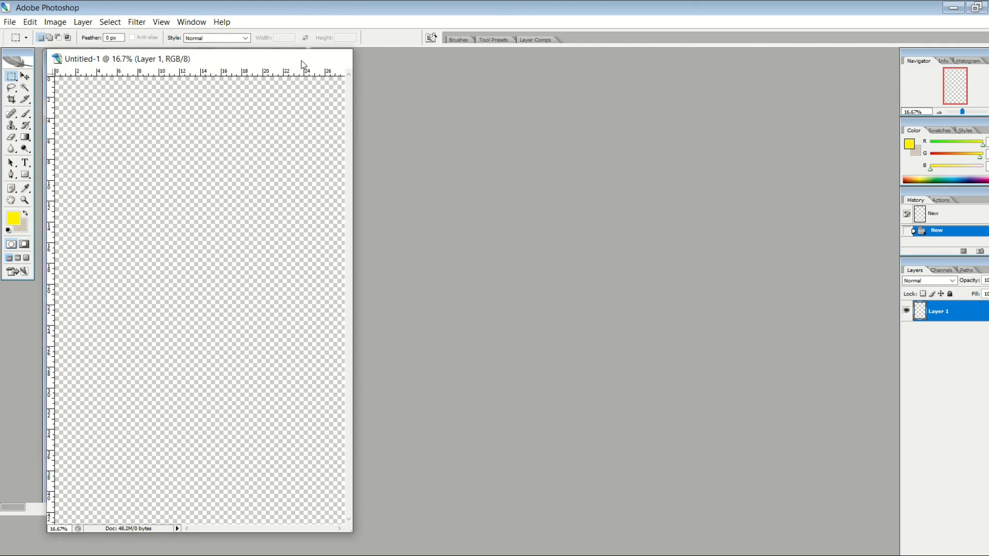
left_click(305, 58)
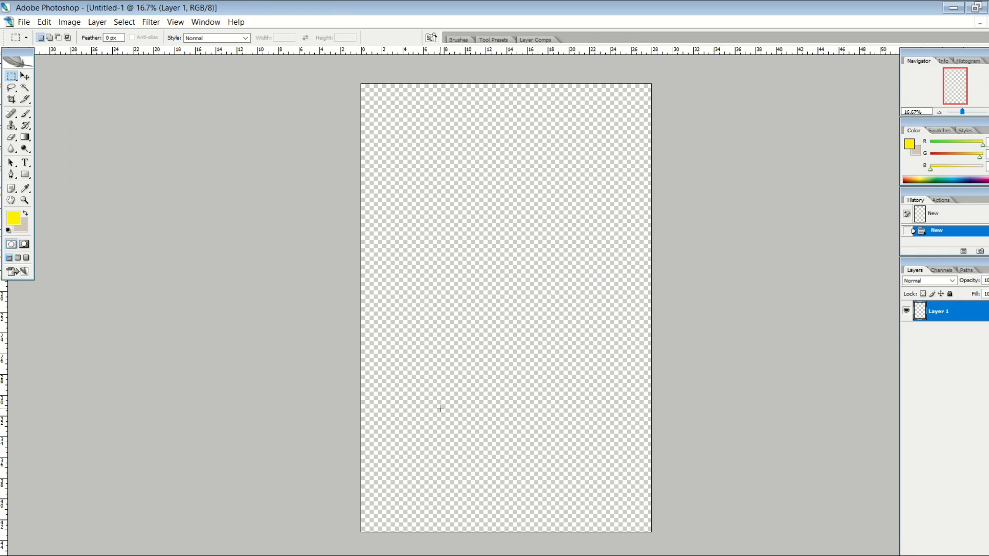
left_click(24, 22)
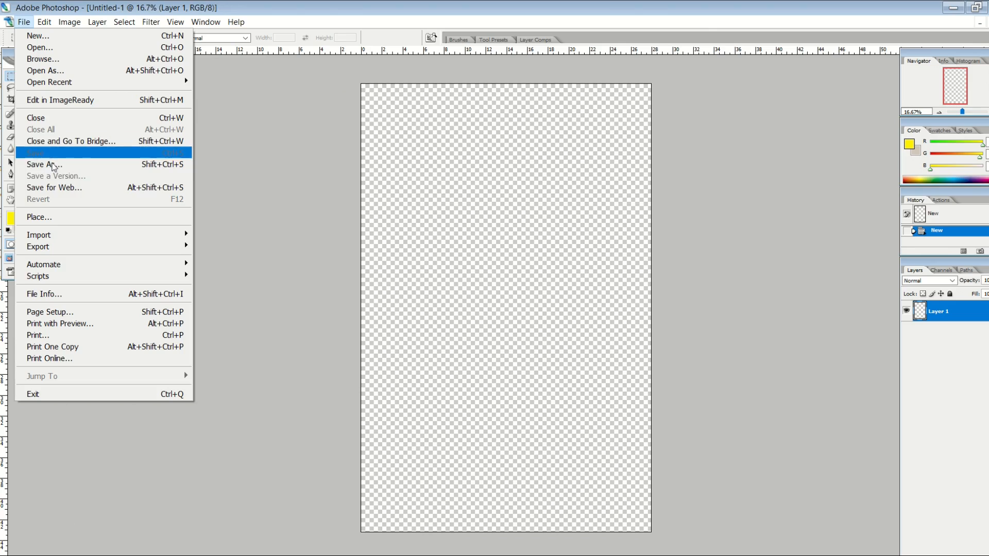
left_click(61, 217)
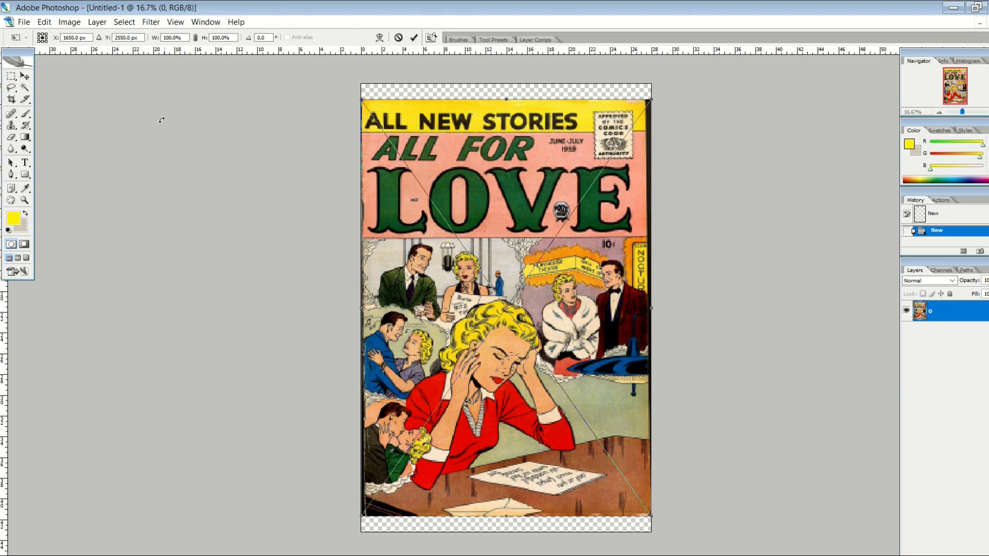
left_click(24, 76)
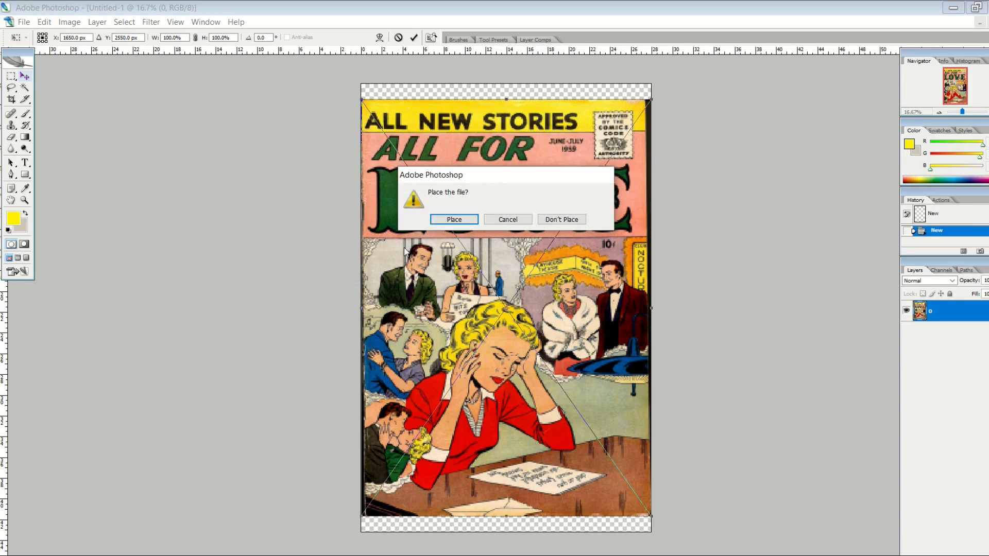
left_click(447, 220)
Scale the placed cover down to about 316% and position it with a margin on every side of the page
left_click_drag(357, 95, 376, 121)
left_click_drag(413, 147, 408, 141)
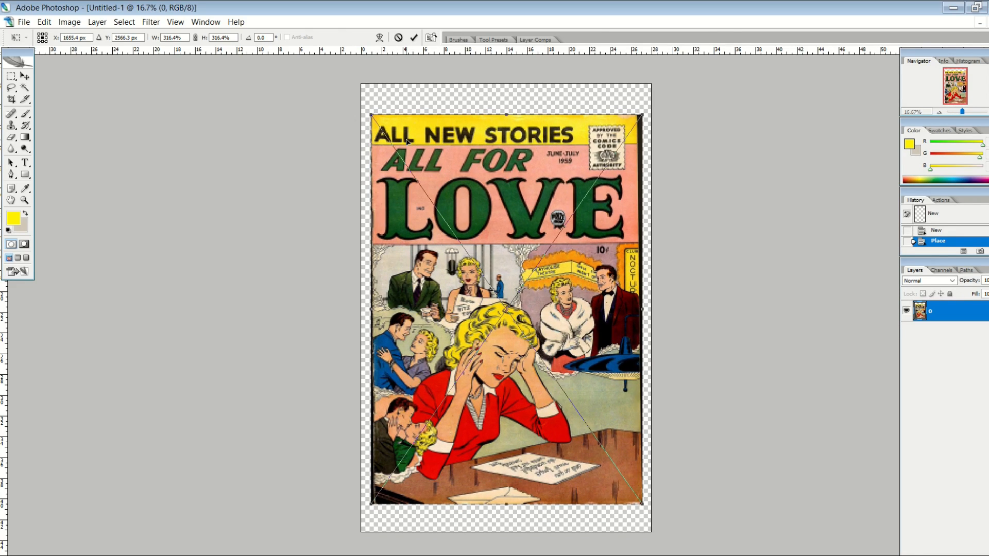
left_click(24, 76)
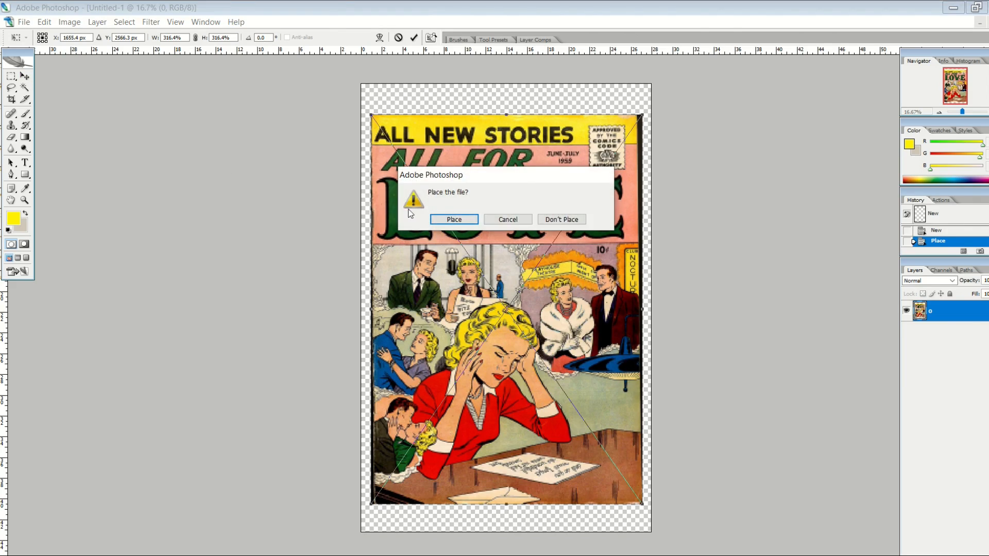
key("Return")
Add a new layer beneath the cover image and fill it with white sampled from the cover
left_click_drag(935, 264, 825, 224)
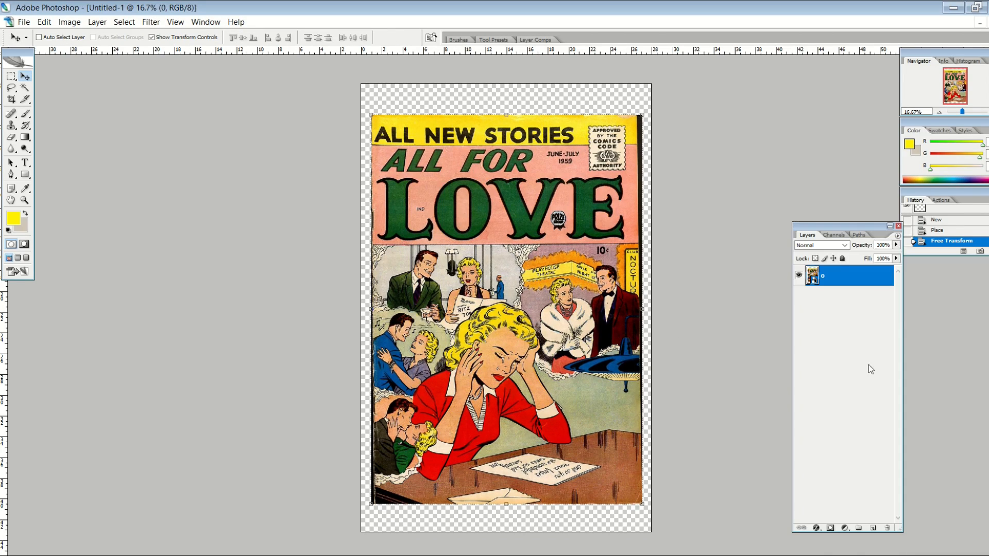
left_click(872, 529)
left_click_drag(838, 276, 845, 306)
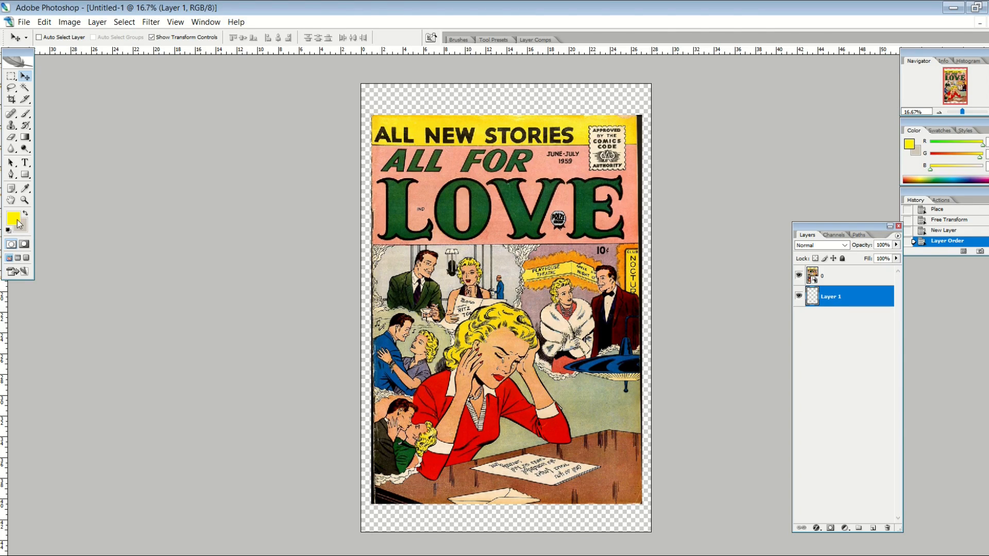
key("i")
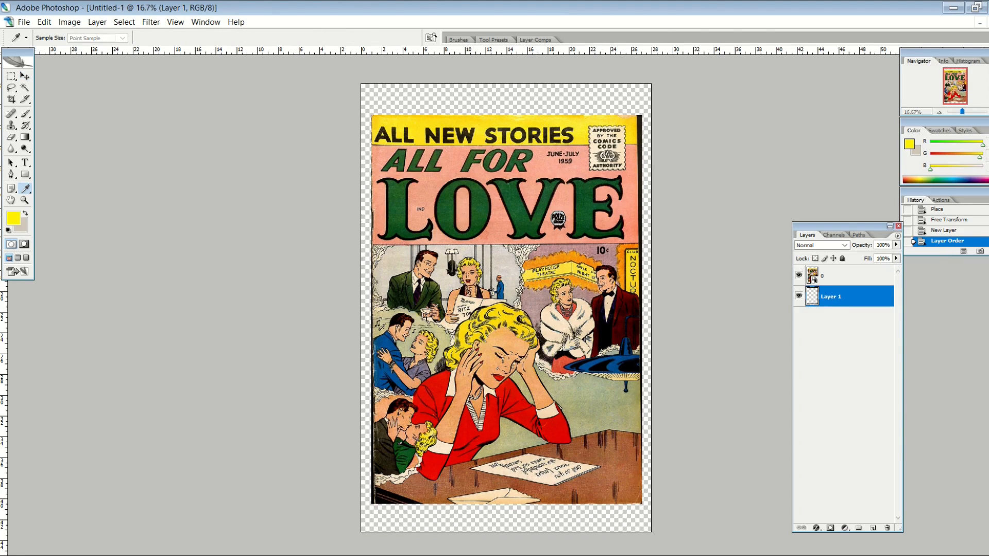
left_click(574, 327)
key("g")
left_click(574, 327)
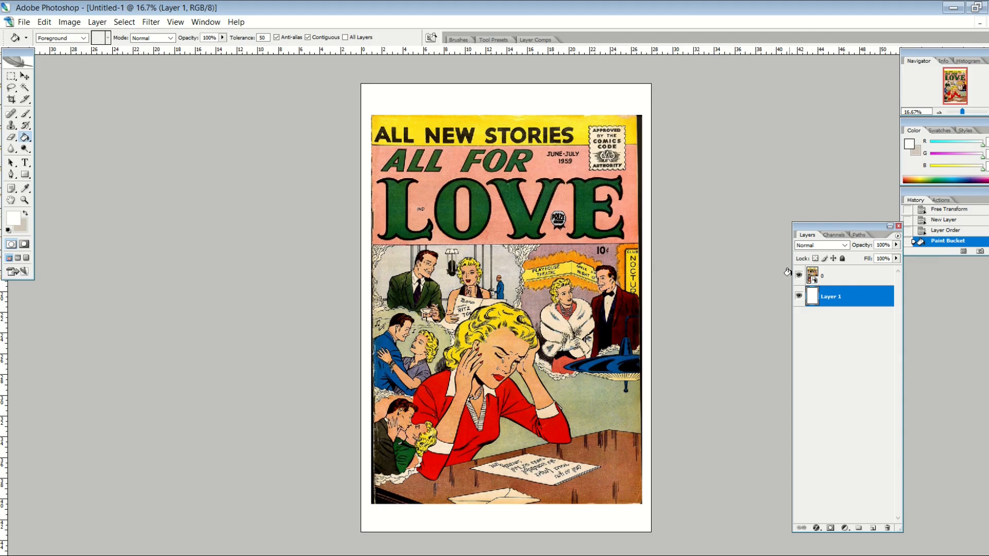
Rasterize the cover layer and delete the narrow dark strip along the cover's left edge
left_click(845, 278)
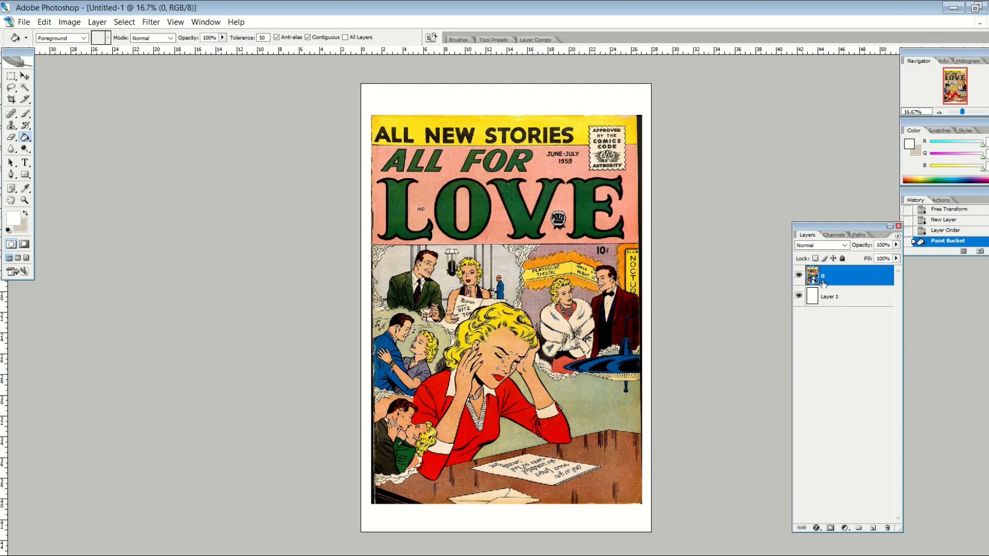
right_click(813, 280)
left_click(856, 392)
left_click(10, 78)
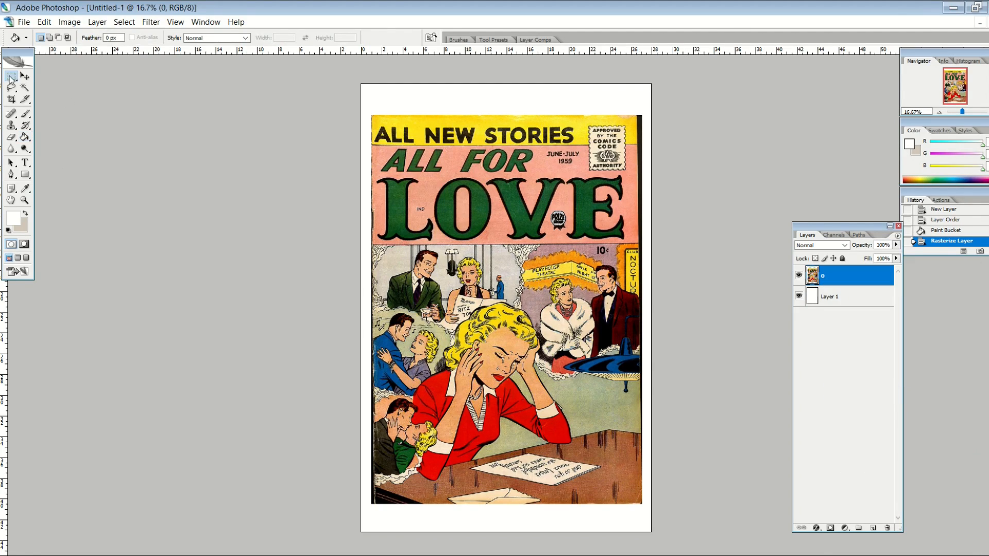
left_click_drag(365, 127, 375, 508)
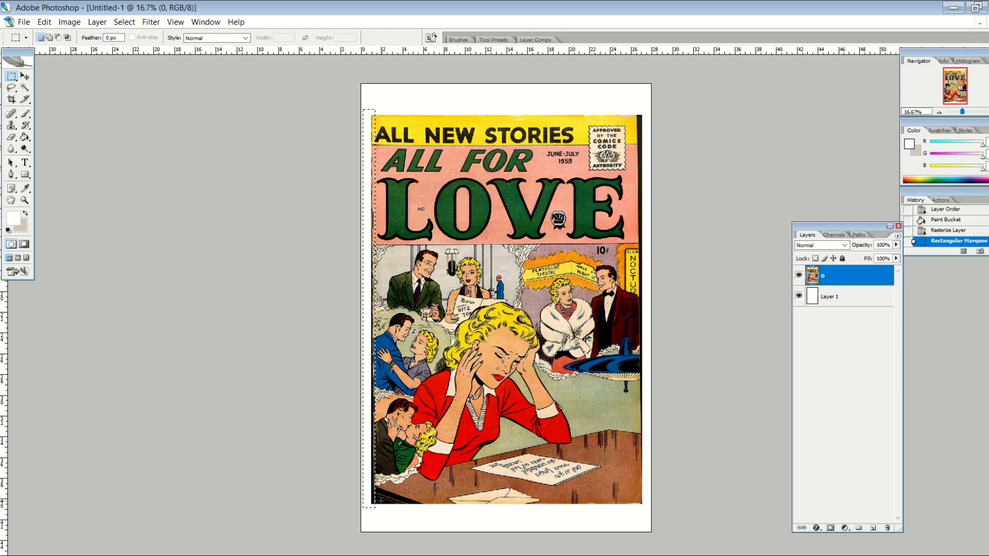
key("Right")
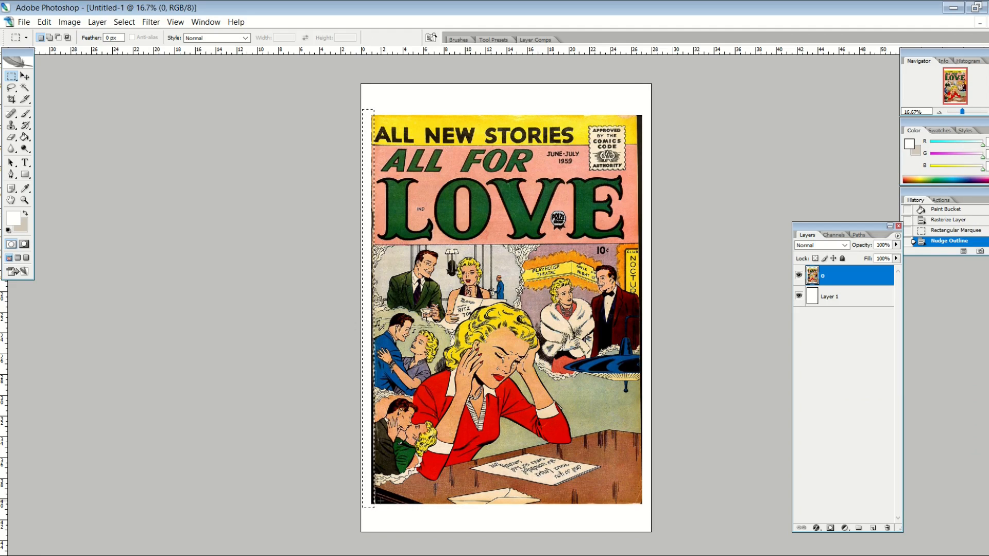
key("Delete")
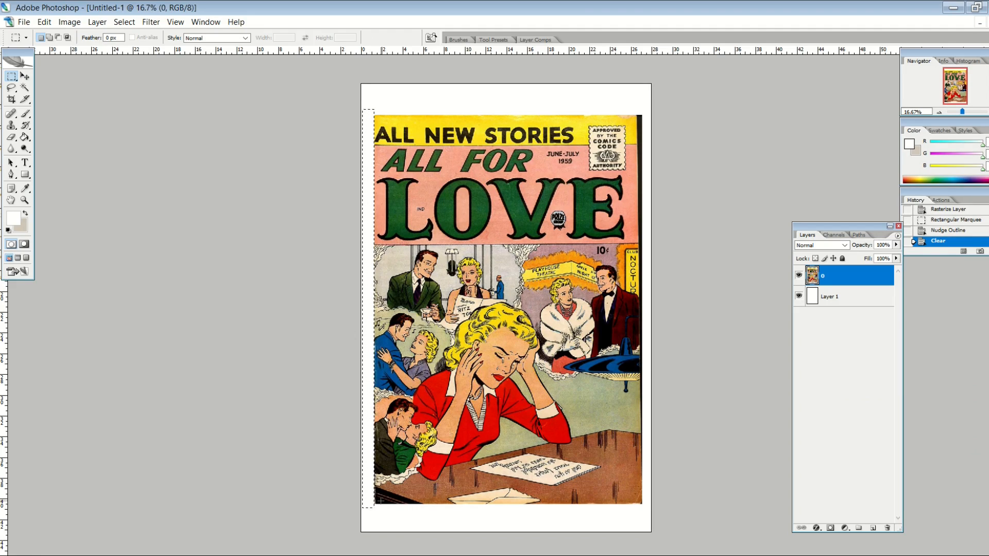
Trim the uneven strips along the cover's right, bottom and top edges by selecting and deleting them
left_click_drag(636, 112, 668, 538)
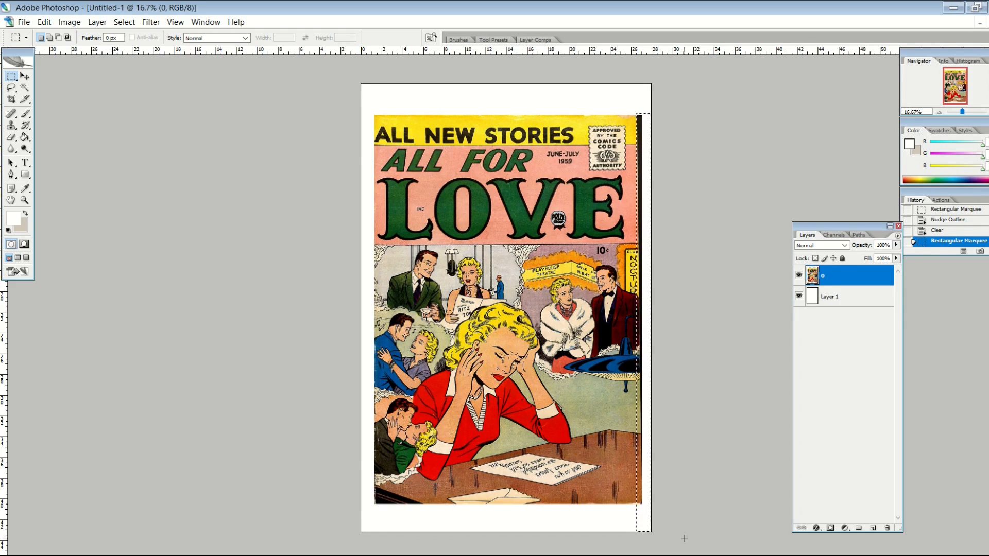
key("Delete")
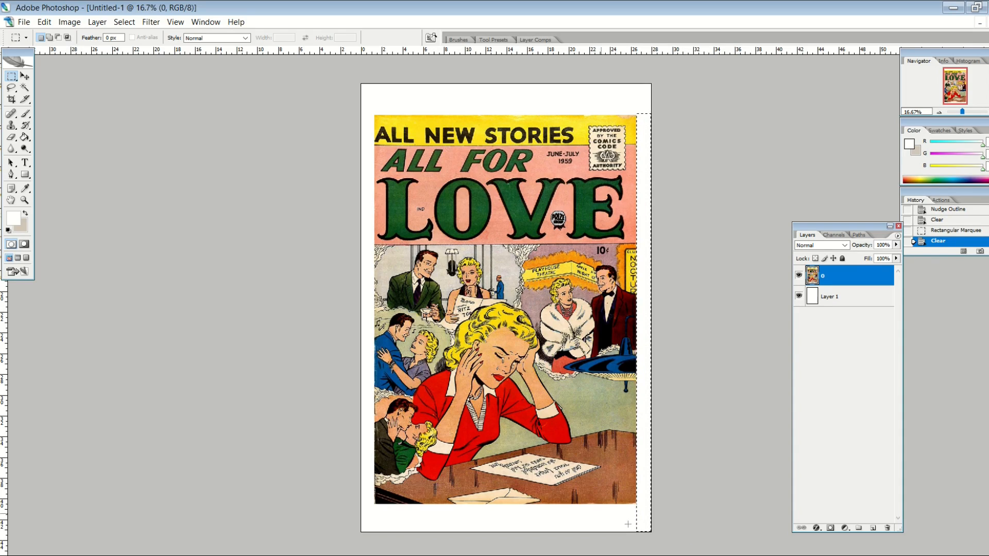
left_click_drag(408, 512, 631, 526)
key("Delete")
left_click_drag(367, 110, 644, 118)
key("Delete")
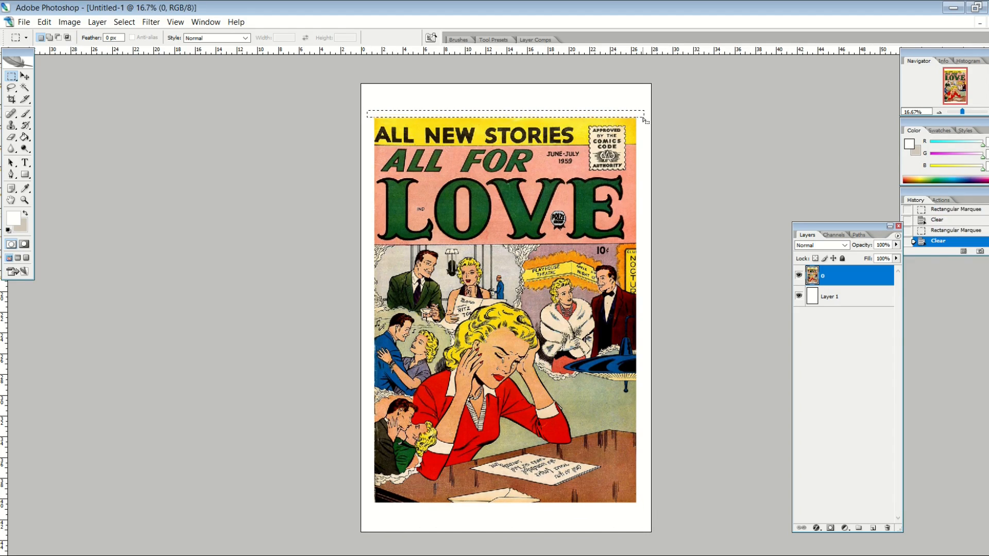
Clear the selection and center the cover layer horizontally and vertically on the white background layer
left_click(24, 77)
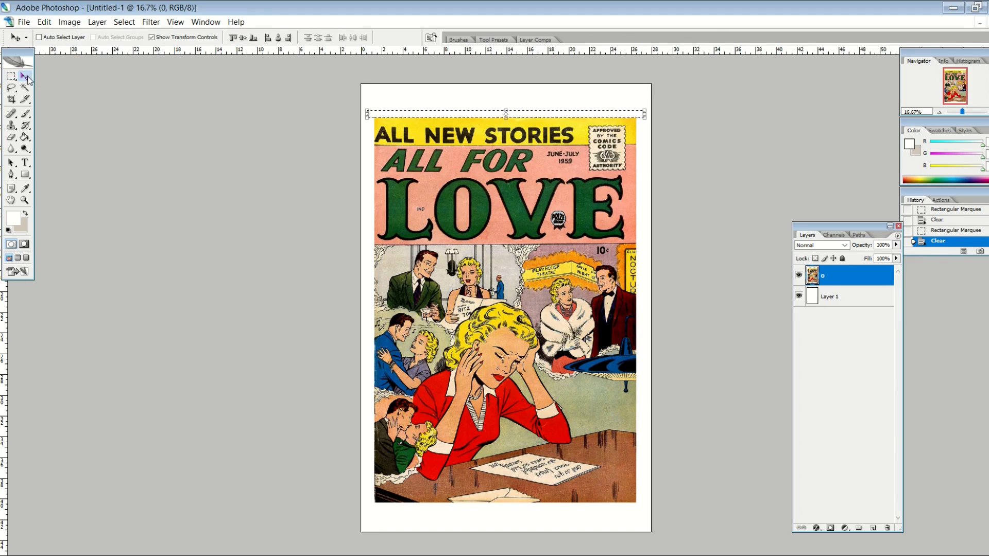
key("ctrl+d")
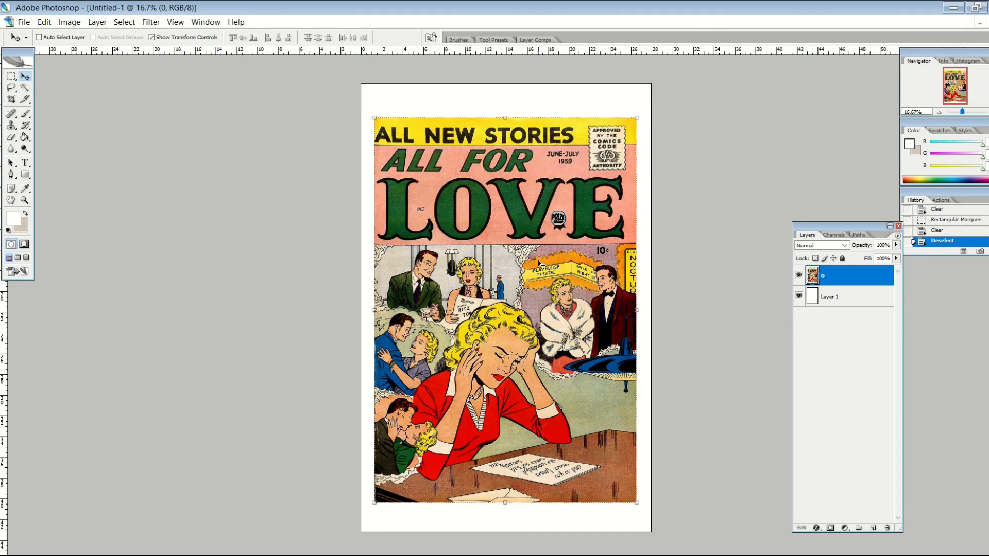
left_click(832, 302, "shift")
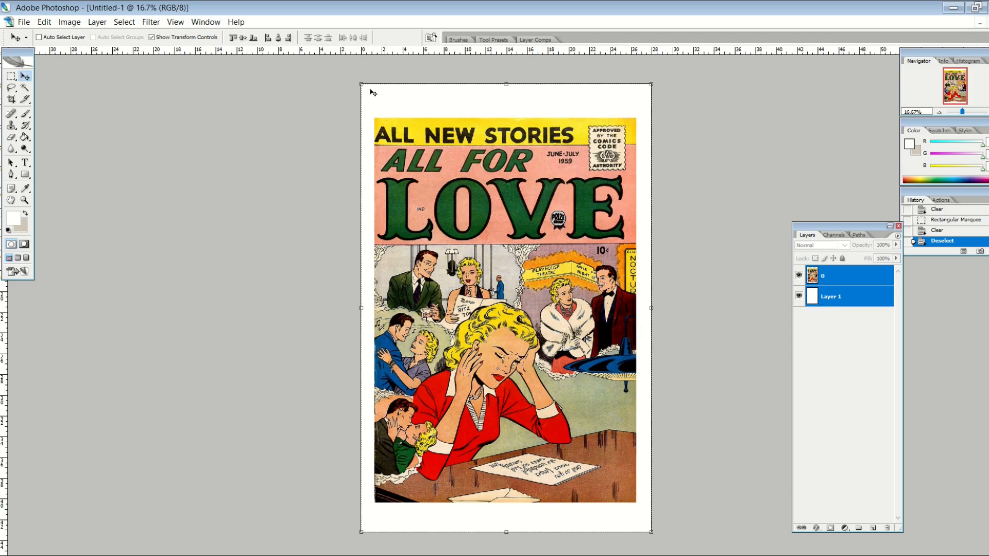
left_click(278, 38)
left_click(242, 38)
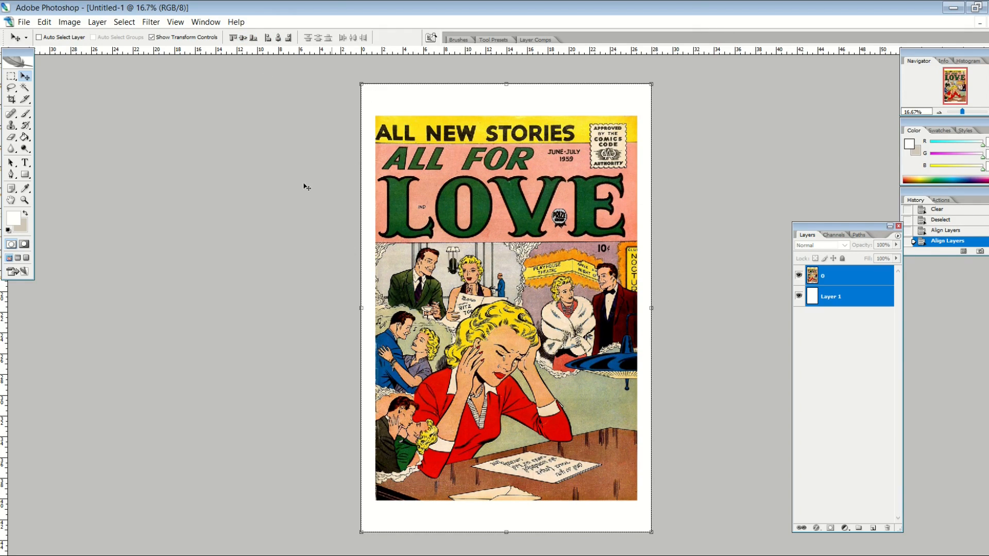
Add a new layer above the cover and sample the pink title background as the foreground color
left_click(10, 76)
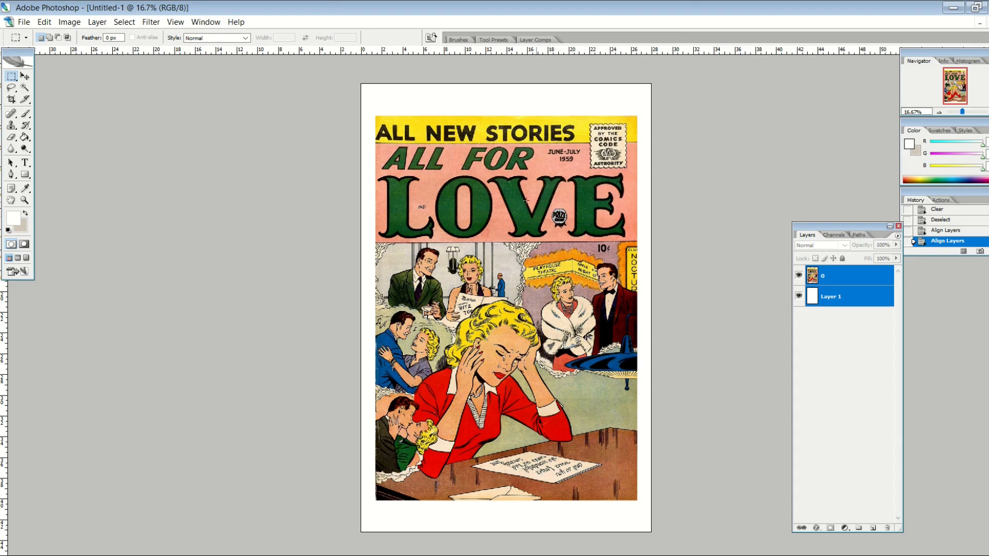
left_click(870, 280)
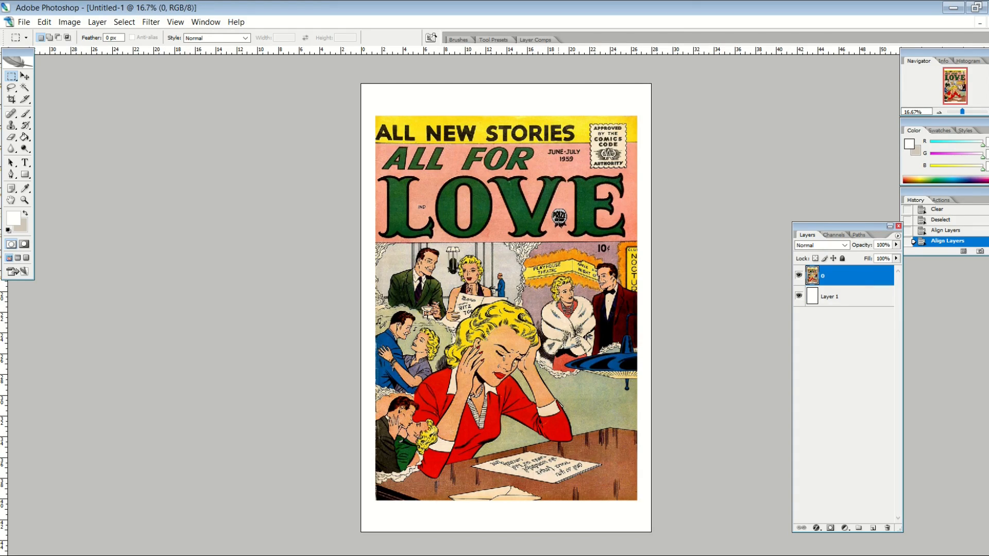
left_click(873, 529)
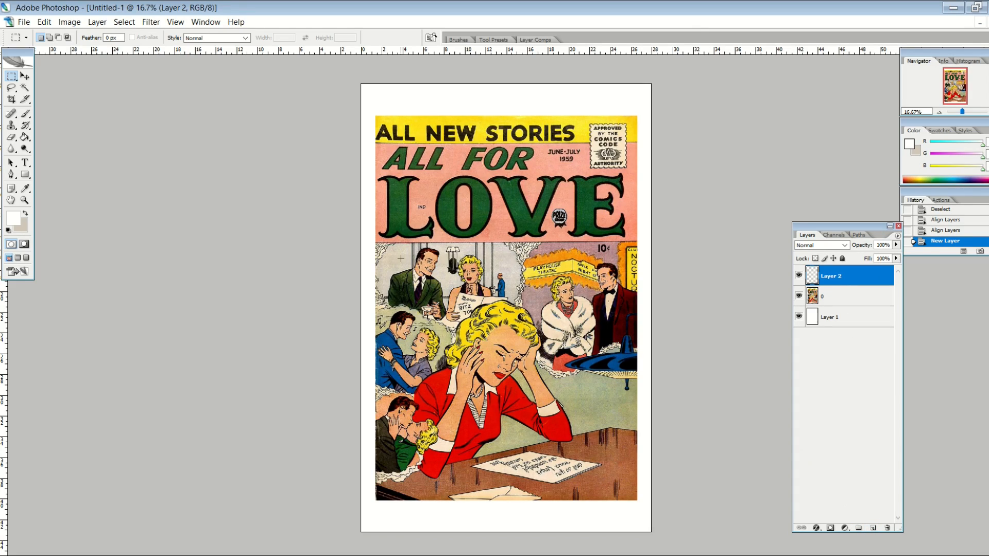
key("x")
left_click(25, 189)
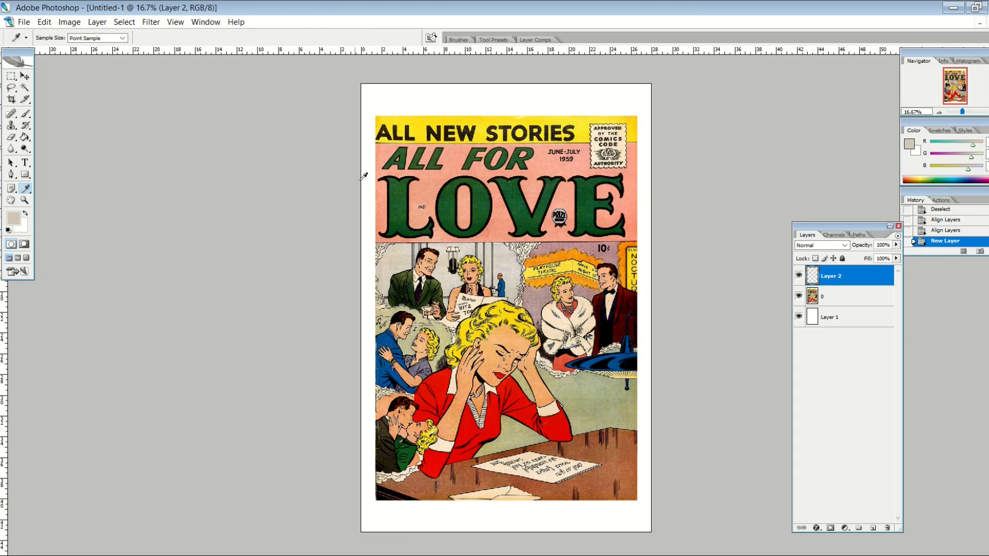
left_click(431, 175)
Paint over the ALL FOR LOVE title and date on the new layer with the pink brush at 100% opacity
left_click(25, 113)
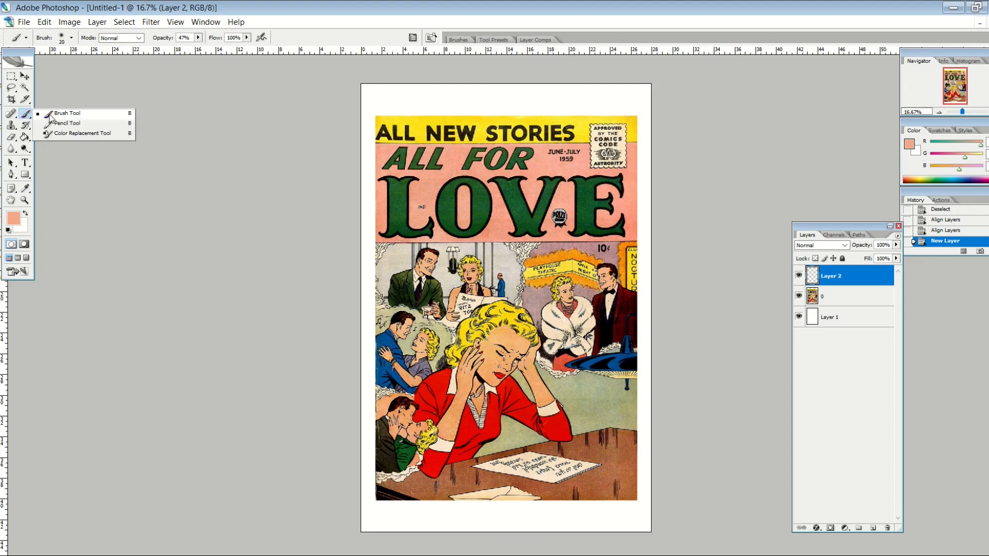
mouse_move(392, 167)
left_mouse_down()
mouse_move(493, 165)
mouse_move(398, 166)
mouse_move(429, 165)
mouse_move(404, 152)
mouse_move(528, 168)
mouse_move(465, 168)
mouse_move(528, 156)
mouse_move(421, 159)
mouse_move(394, 183)
mouse_move(384, 174)
mouse_move(397, 185)
mouse_move(391, 222)
mouse_move(454, 227)
left_mouse_up()
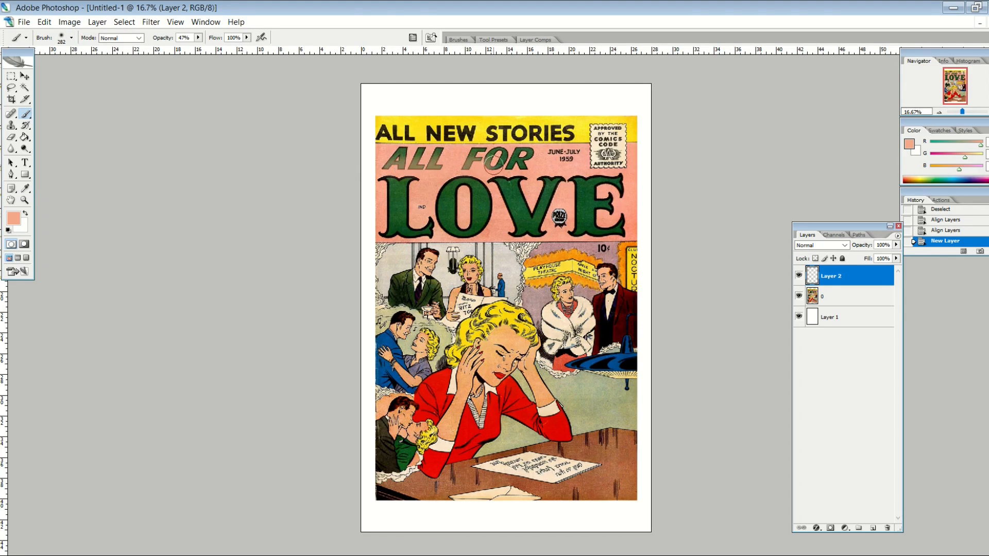
key("0")
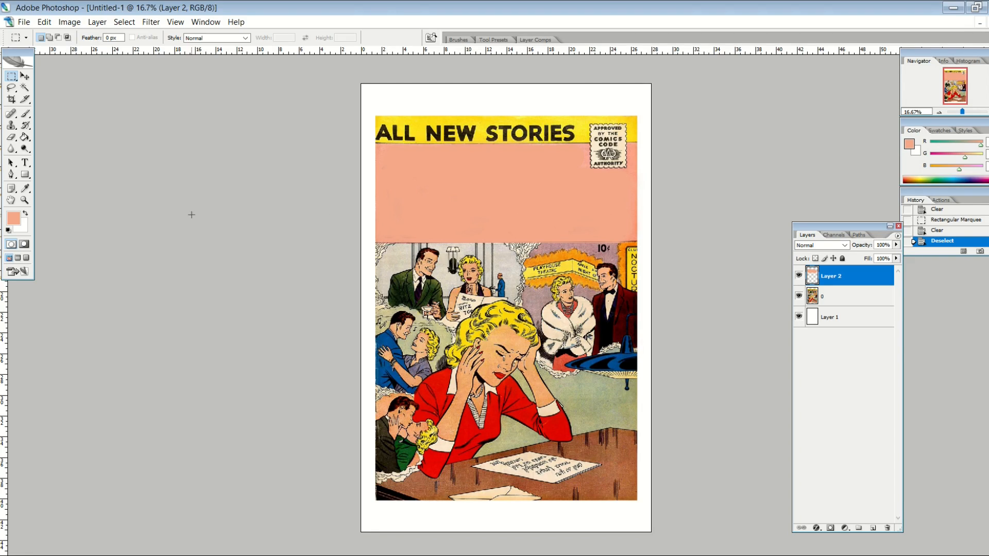
left_click(24, 188)
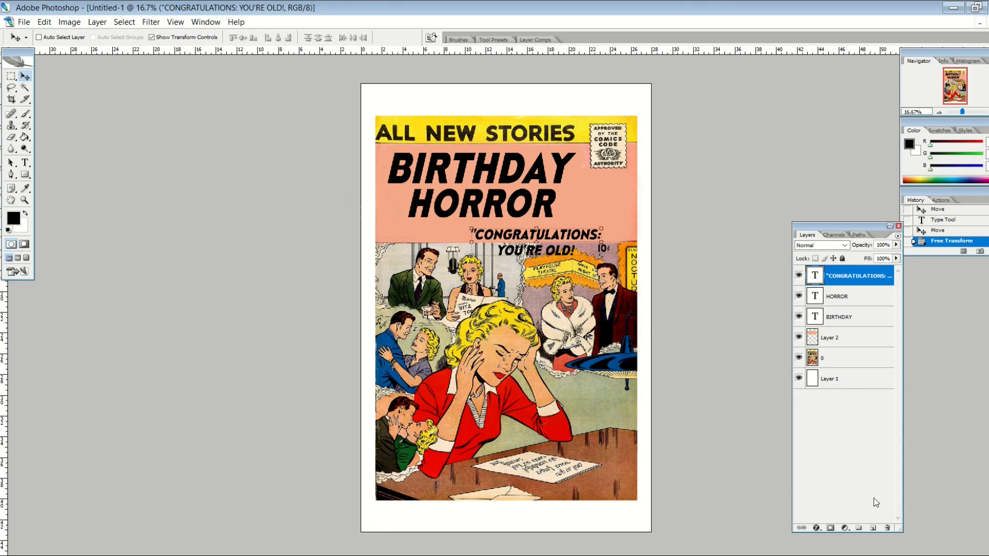
Put a white rectangle on a layer beneath the "CONGRATULATIONS: YOU'RE OLD! caption and move both down onto the cover's table area
left_click(874, 528)
left_click_drag(836, 280, 841, 305)
left_click_drag(502, 296, 527, 468)
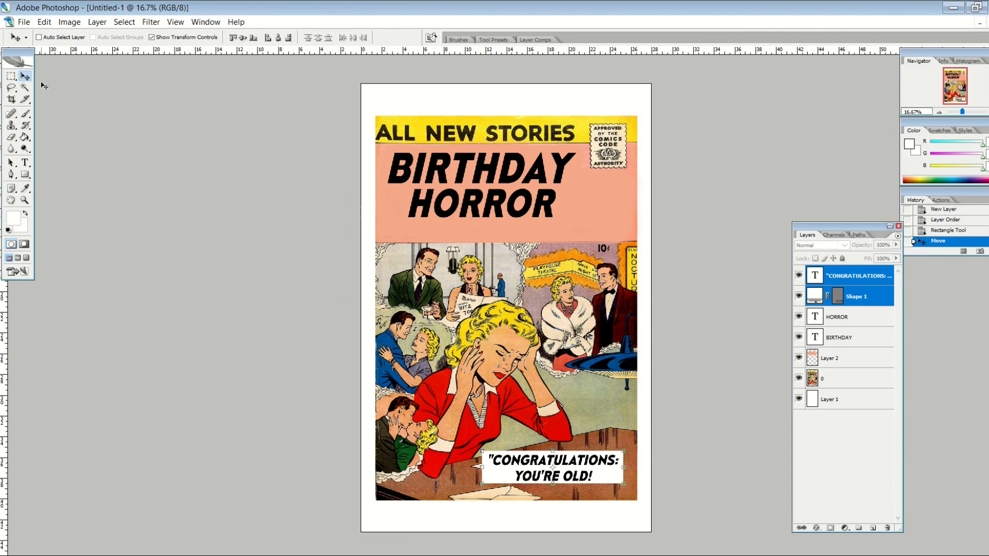
Move the BIRTHDAY and HORROR title layers together to the middle of the pink title area
left_click(831, 338)
left_click(837, 320, "shift")
left_click_drag(526, 208, 441, 225)
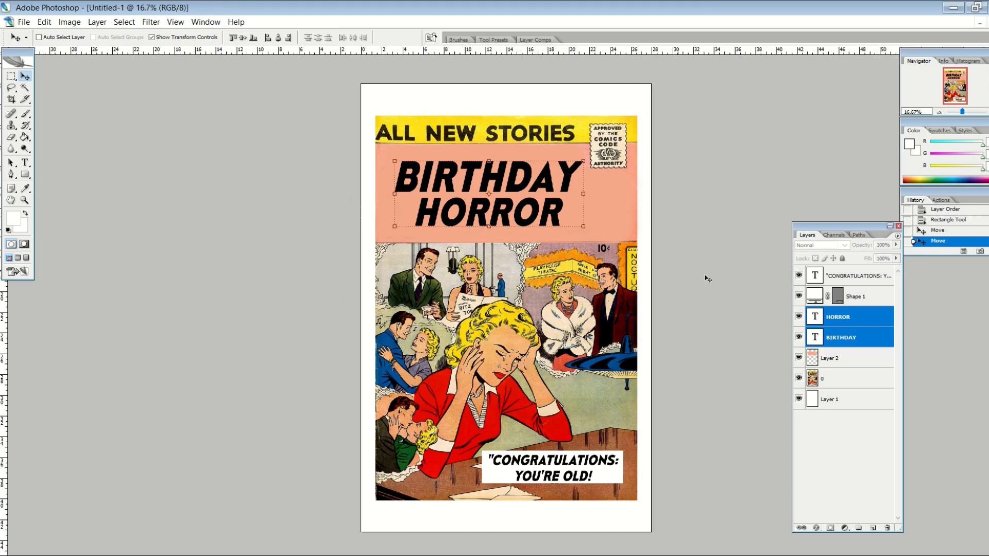
key("m")
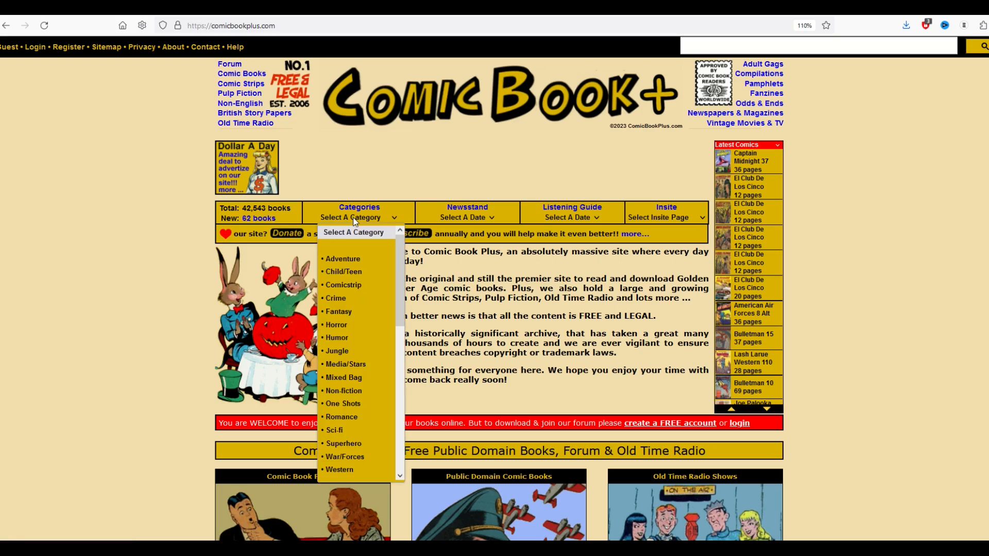
Switch to Comic Book Plus and open issue Beware! Terror Tales 1 from the Horror category
left_click(336, 325)
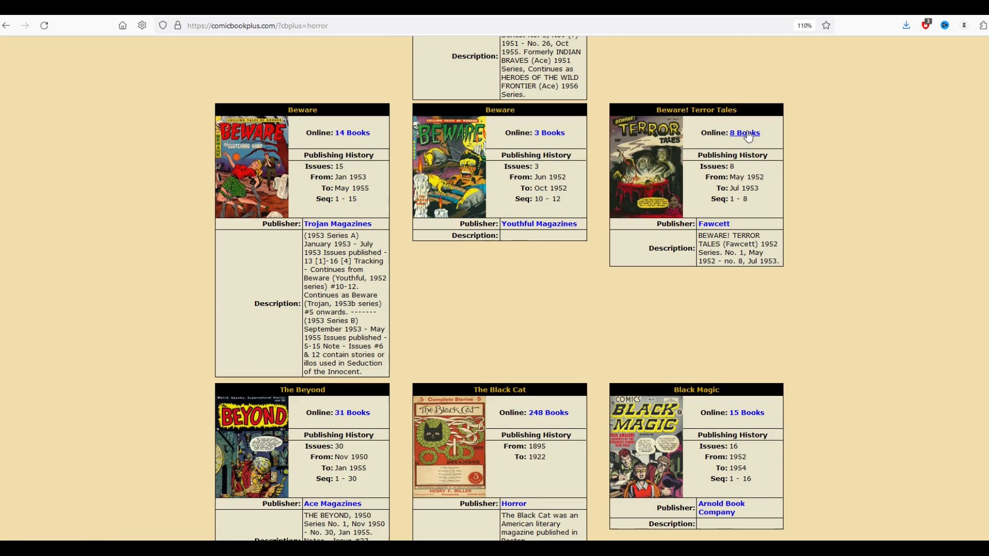
left_click(747, 134)
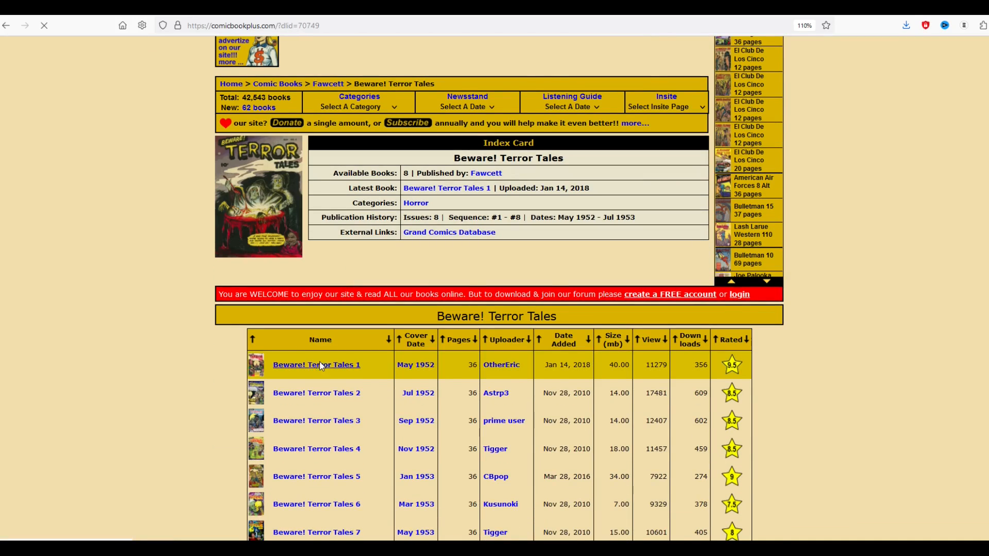
left_click(320, 362)
Go to the first page of Beware! Terror Tales 1 and save its cover image
scroll(319, 361, "down", 8)
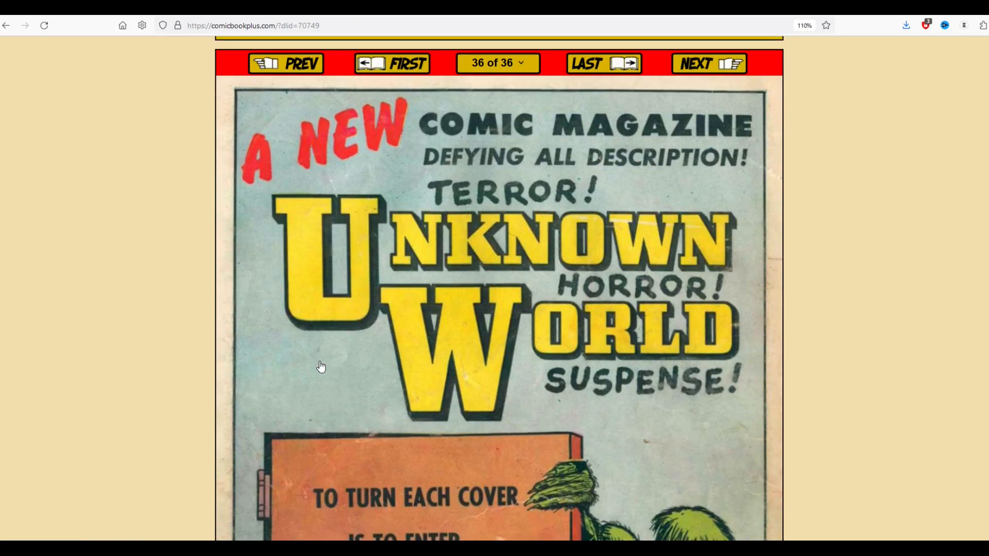
scroll(251, 236, "up", 3)
left_click(395, 256)
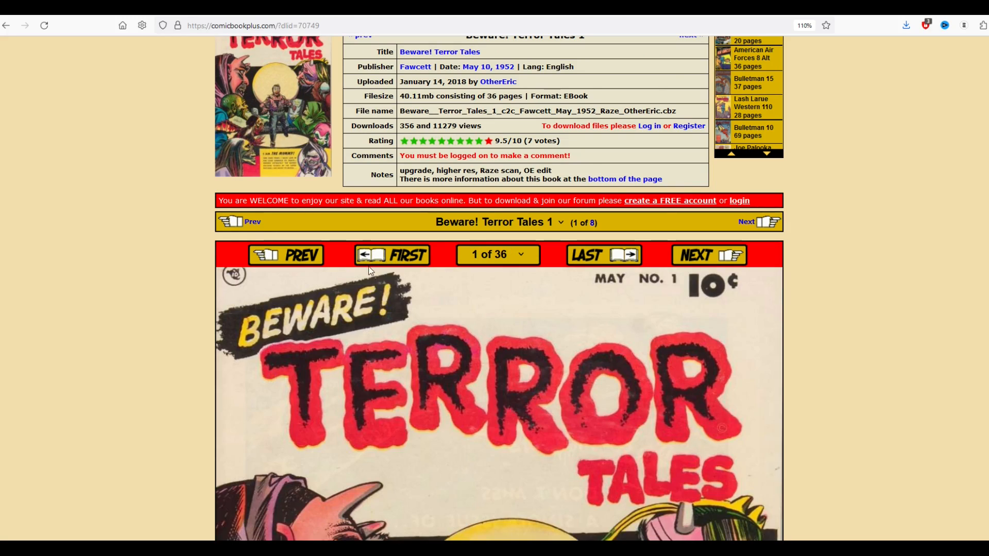
scroll(370, 272, "down", 3)
scroll(369, 272, "down", 1)
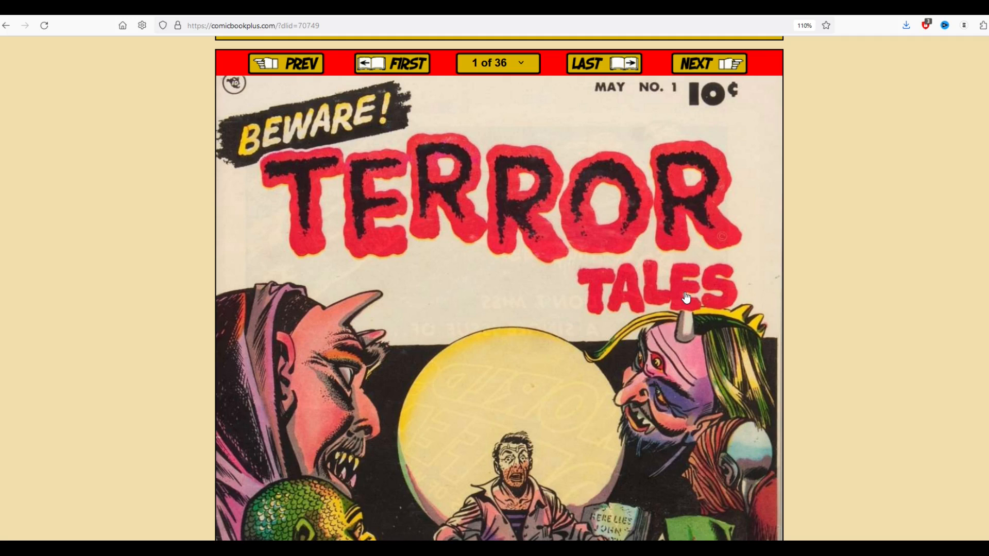
right_click(458, 246)
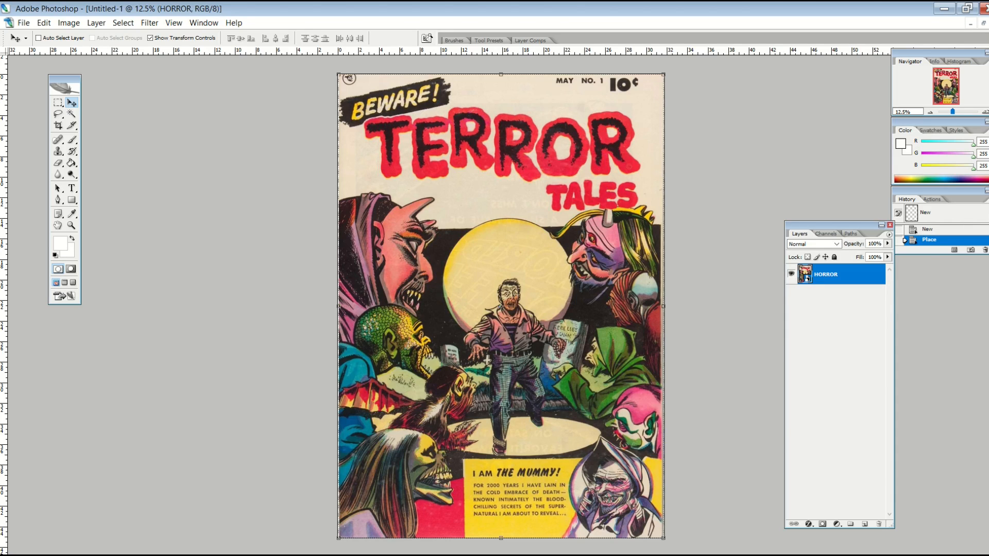
Switch to Photoshop, rasterize the placed Terror Tales cover and remove its cream background around the title with the Magic Eraser
left_click_drag(58, 163, 108, 181)
left_click(458, 199)
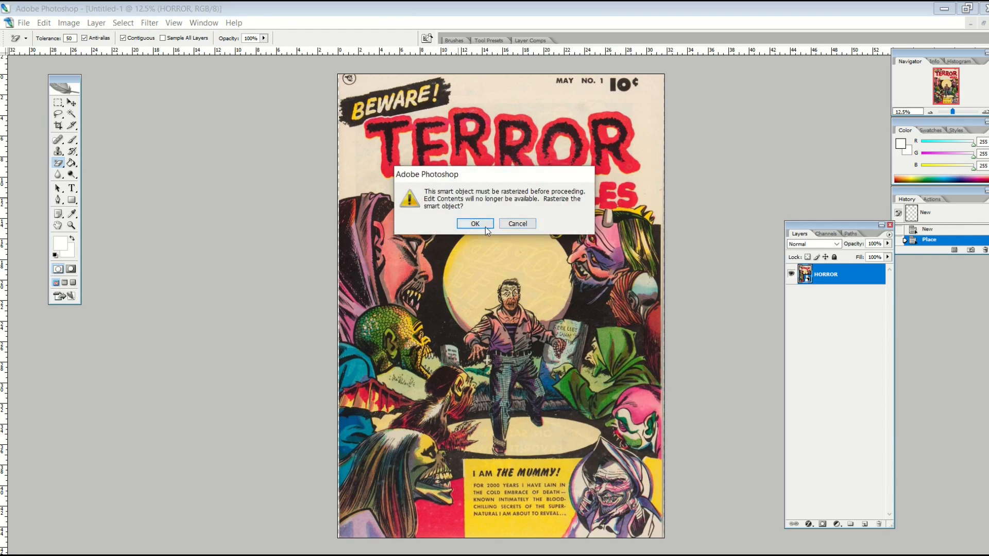
left_click(477, 222)
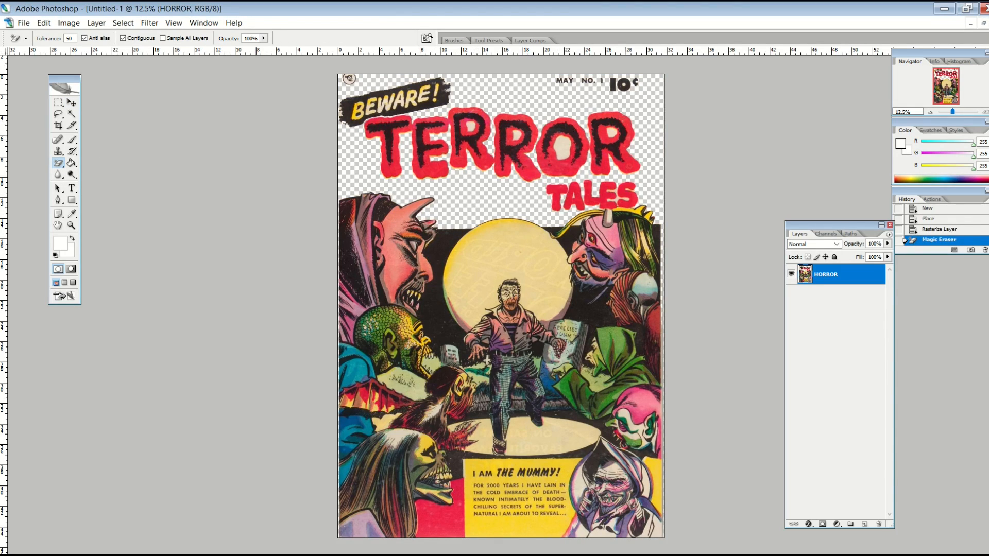
Select the rectangular artwork area below the TERROR TALES lettering and delete it
key("m")
left_click_drag(304, 220, 730, 536)
key("Delete")
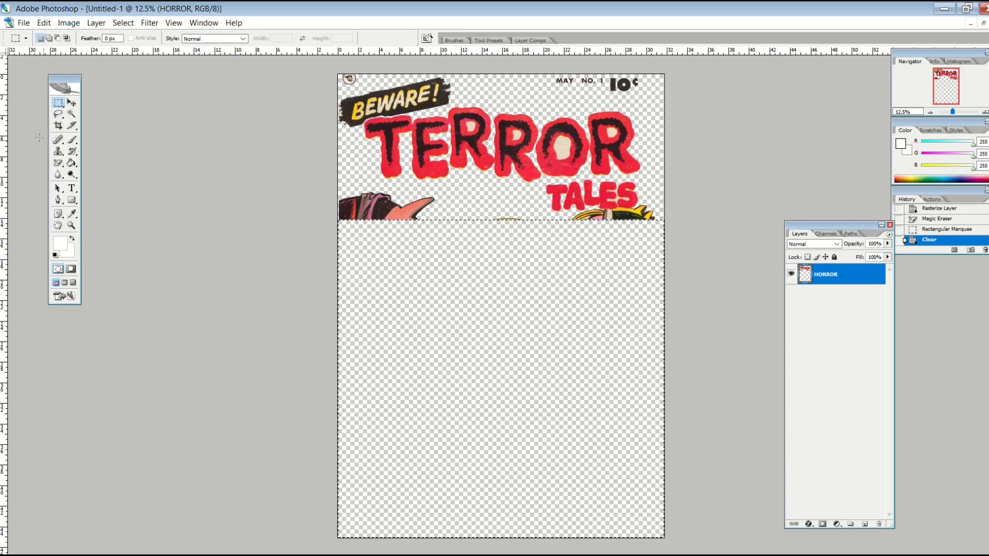
Deselect and erase the leftover monster artwork below the title, including the scraps along the underside of TALES
left_click(58, 162)
left_click(93, 163)
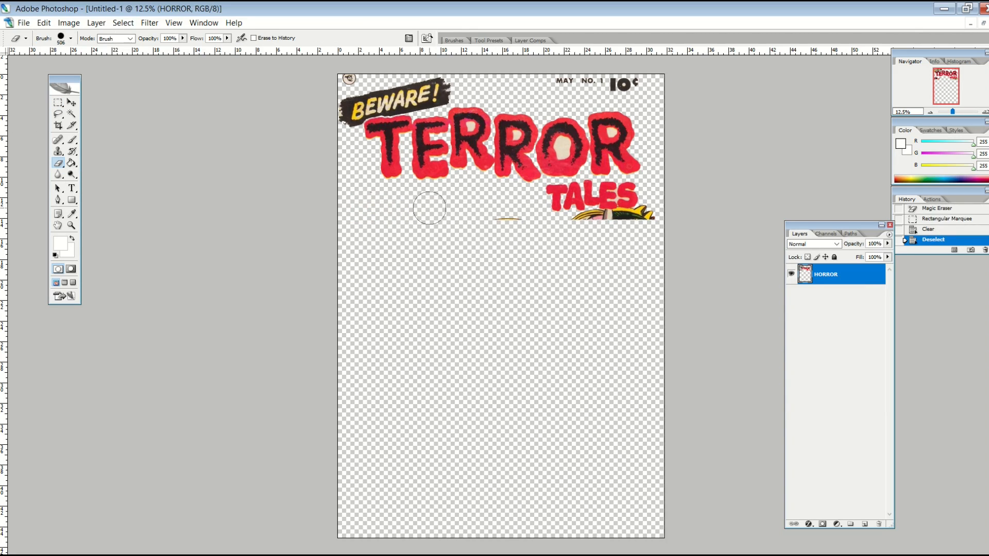
mouse_move(426, 206)
left_mouse_down()
mouse_move(476, 224)
mouse_move(582, 229)
left_mouse_up()
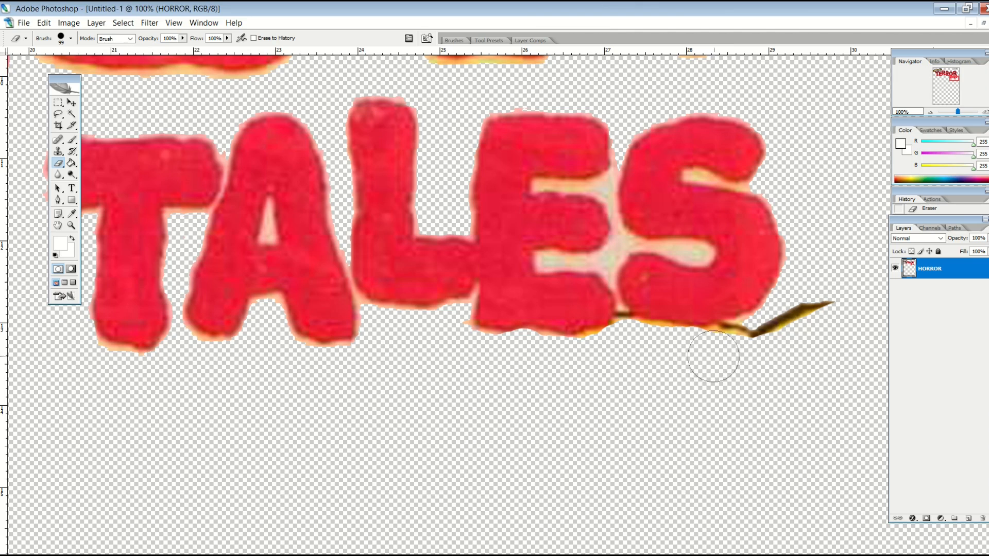
mouse_move(711, 354)
left_mouse_down()
mouse_move(799, 327)
mouse_move(765, 343)
left_mouse_up()
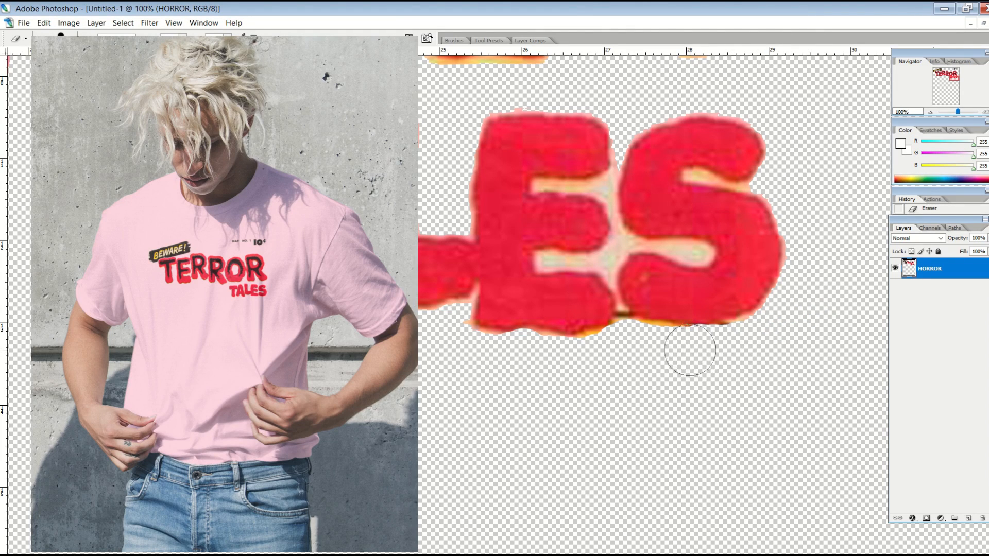
left_click(594, 355)
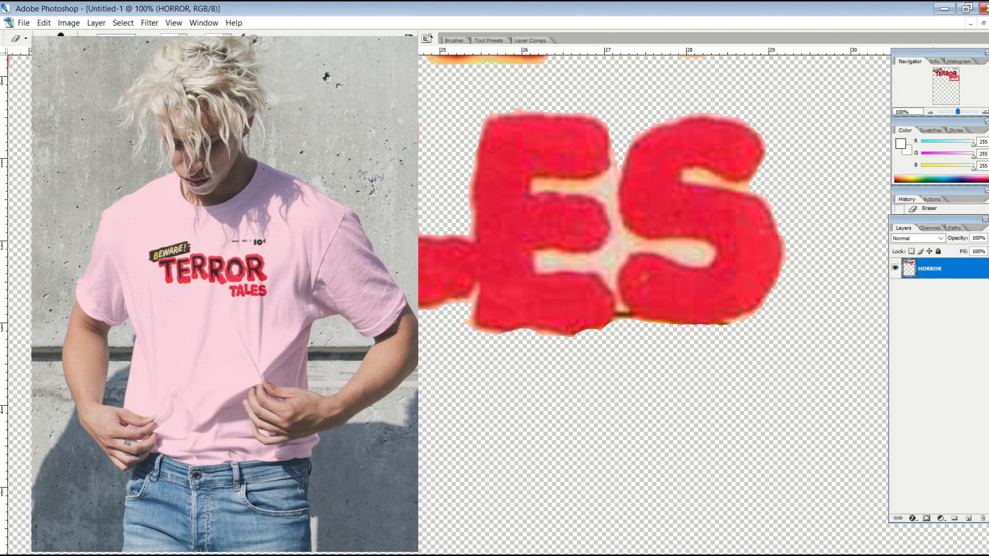
Remove the cream remnants inside and between the letters of TALES with the Magic Eraser
key("shift+e")
key("shift+e")
left_click(549, 186)
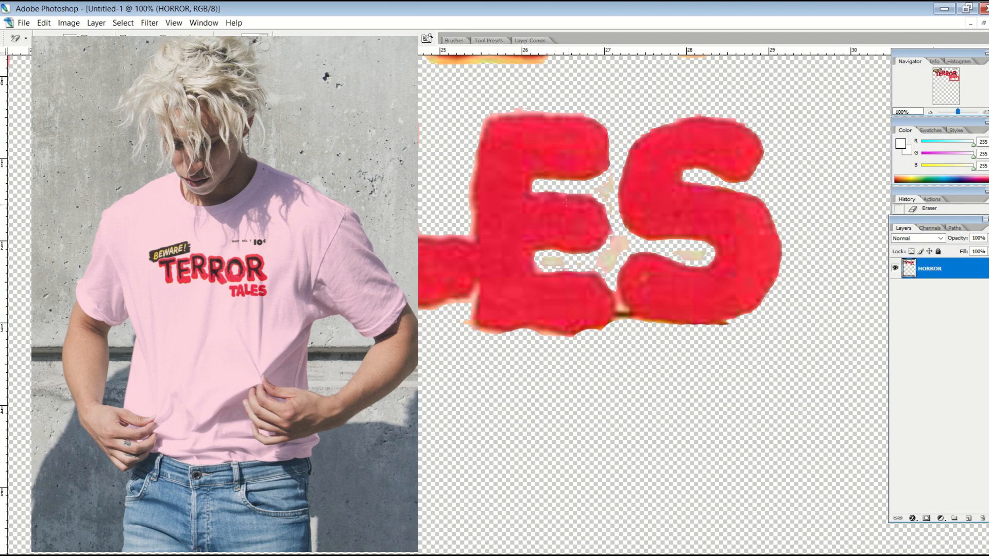
left_click(600, 256)
left_click(557, 262)
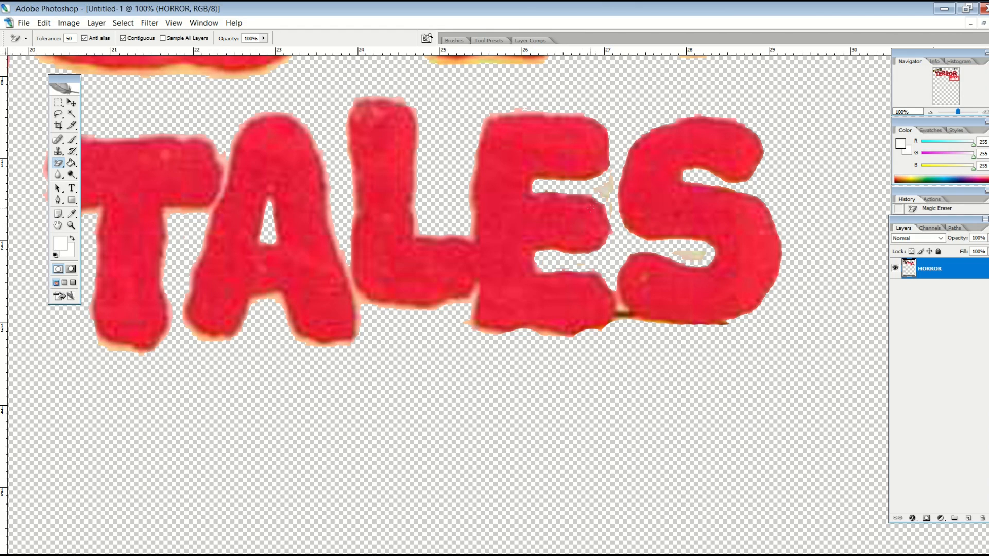
left_click(606, 189)
left_click(686, 254)
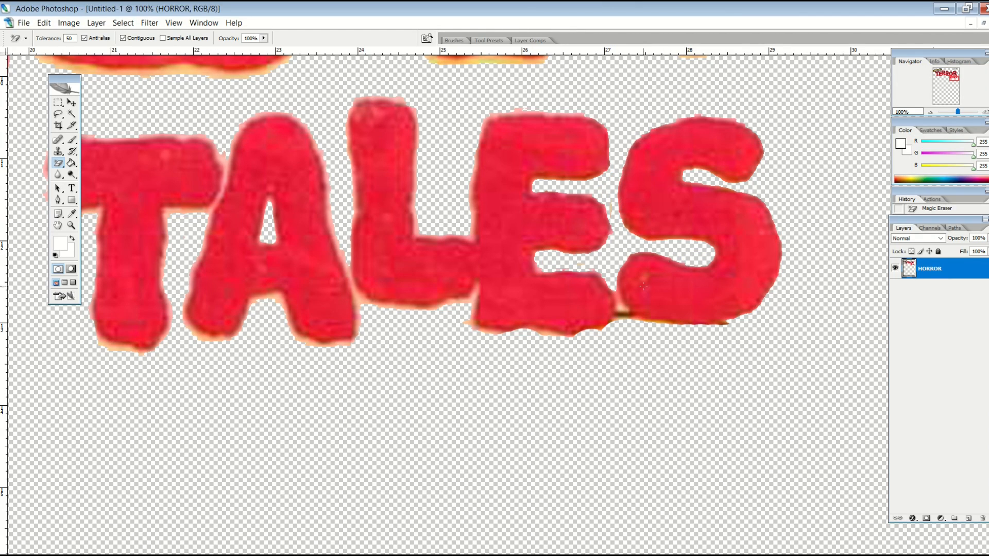
Add a new layer beneath the HORROR layer and fill it with cyan (RGB 0, 255, 228)
left_click(969, 518)
left_click_drag(933, 266, 938, 299)
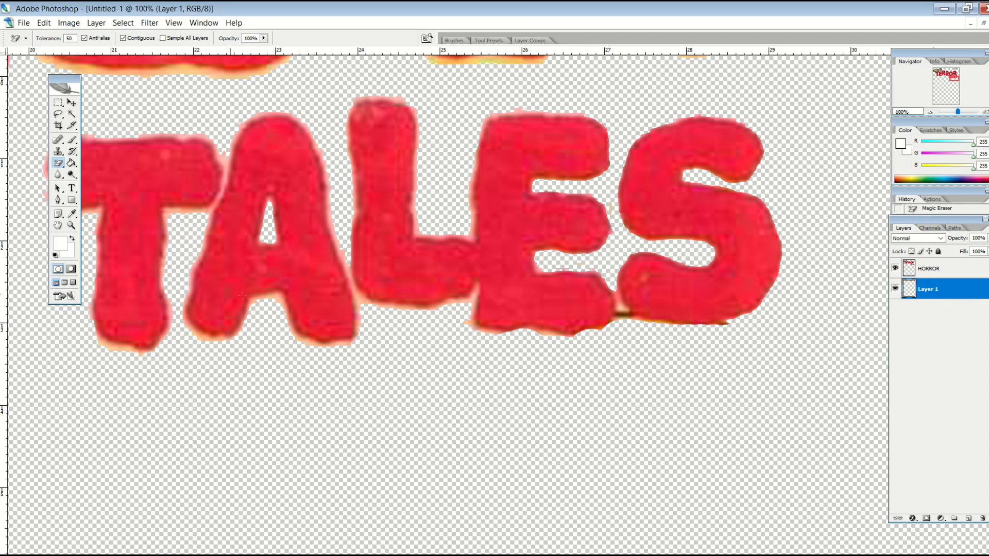
key("i")
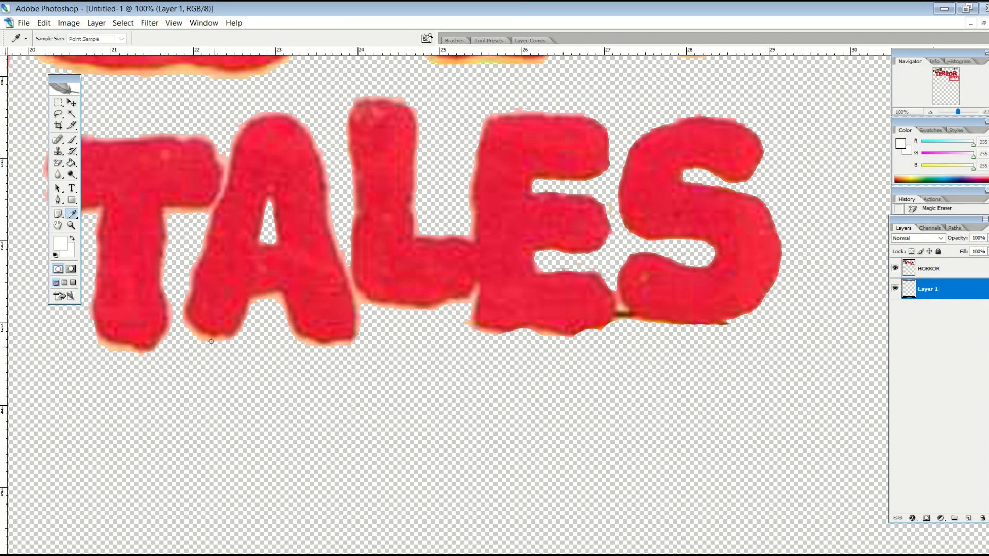
left_click_drag(397, 202, 443, 194)
left_click(496, 191)
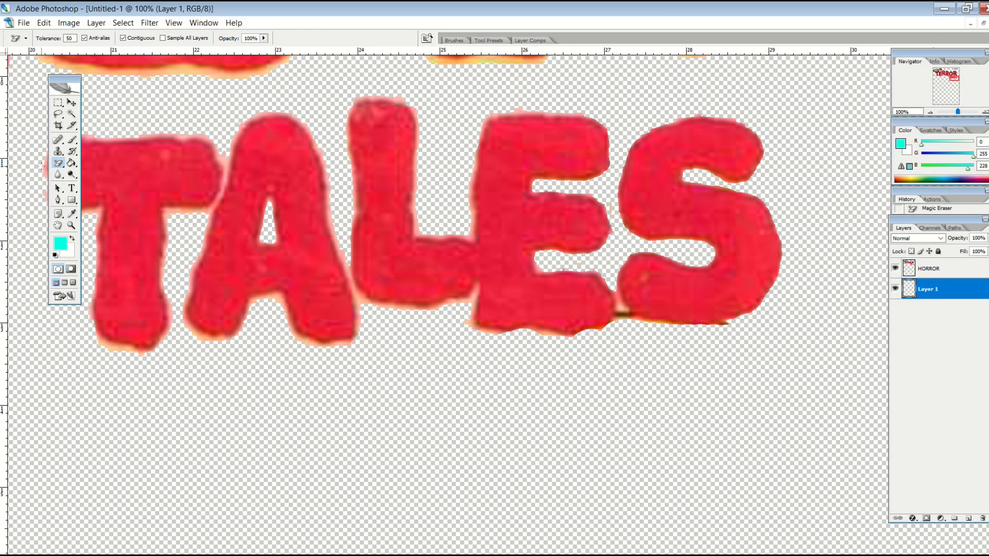
left_click(72, 163)
left_click(285, 211)
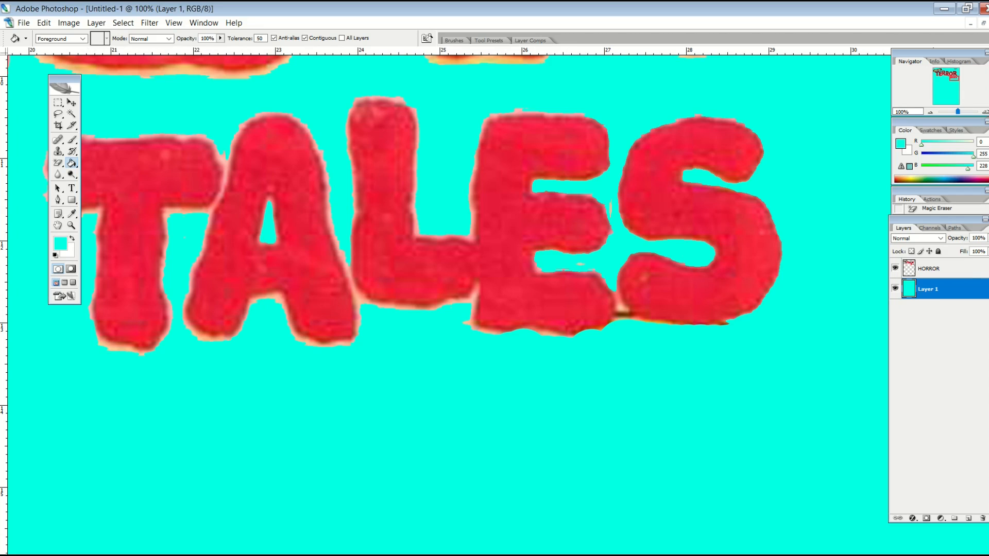
Make the HORROR lettering layer active again and open the brush options of the regular Eraser
left_click(961, 273)
left_click(58, 163)
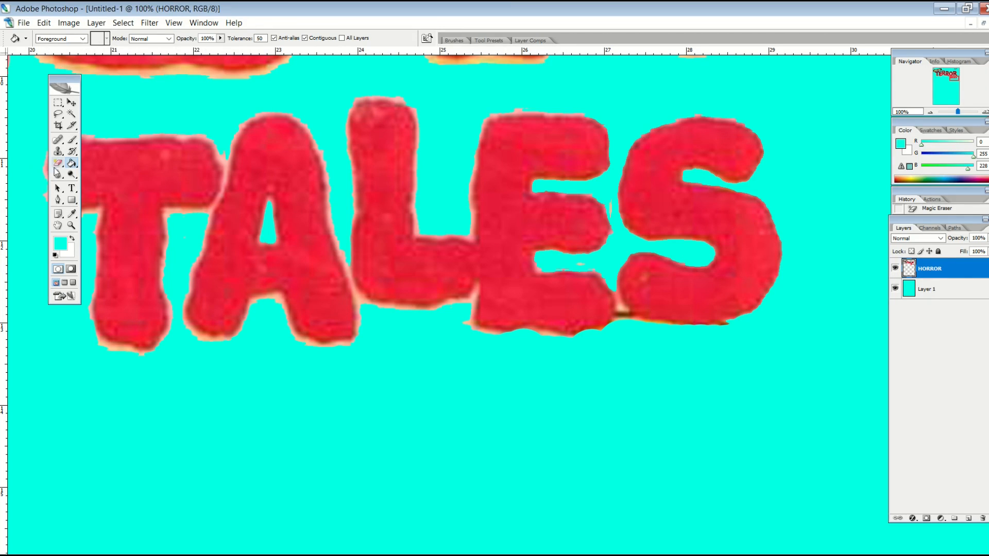
left_click(92, 162)
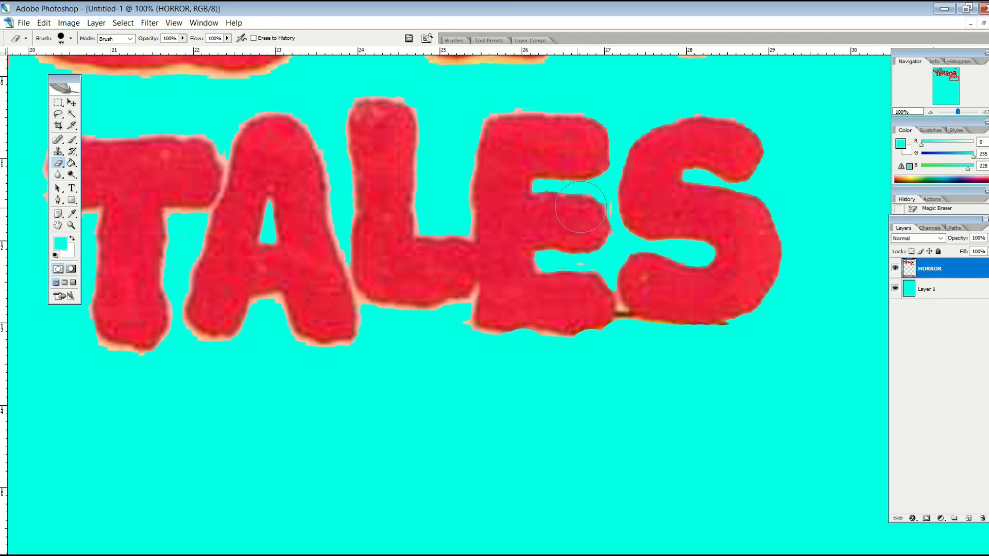
left_click(71, 38)
Hide the cyan background layer and move the TERROR TALES lettering down from the canvas's upper edge
key("ctrl+0")
key("v")
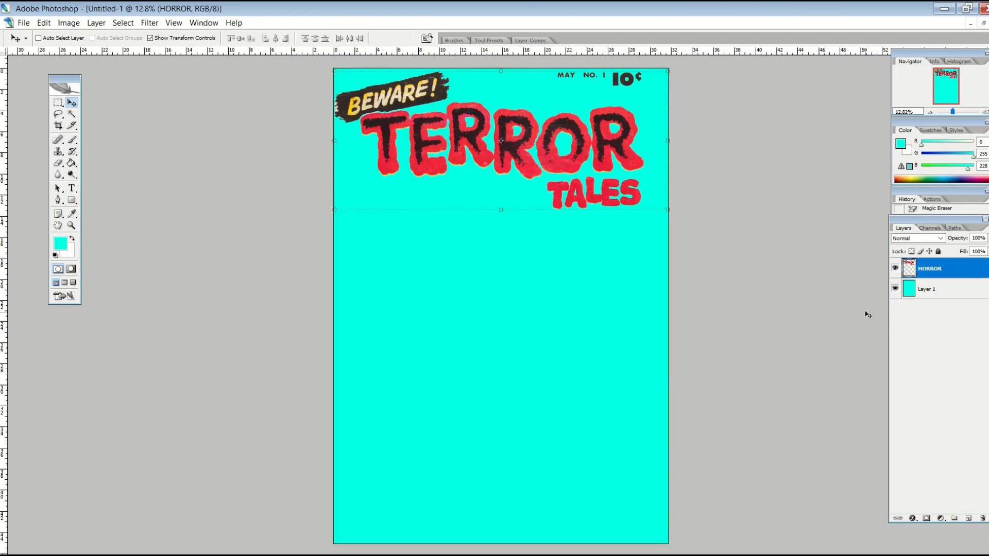
left_click(895, 289)
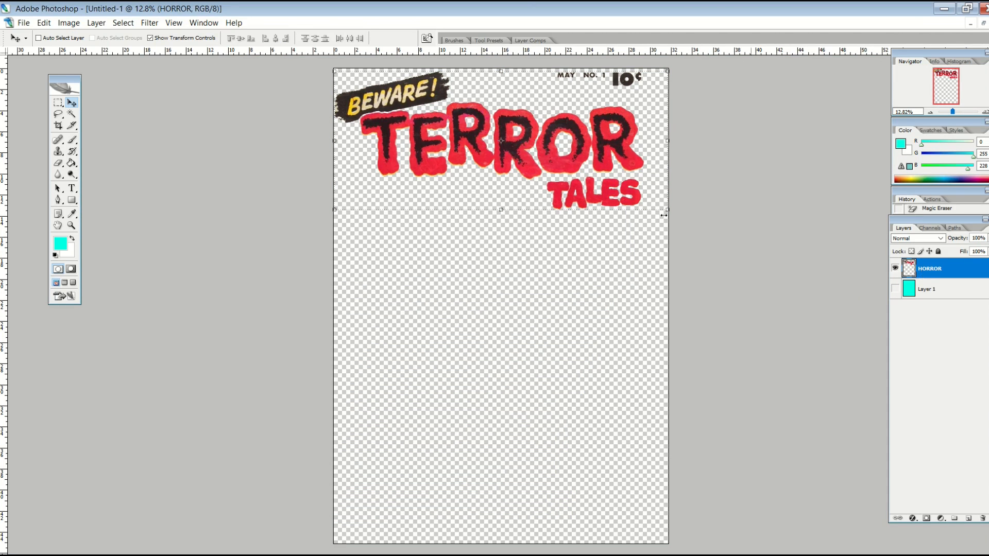
left_click_drag(415, 163, 425, 205)
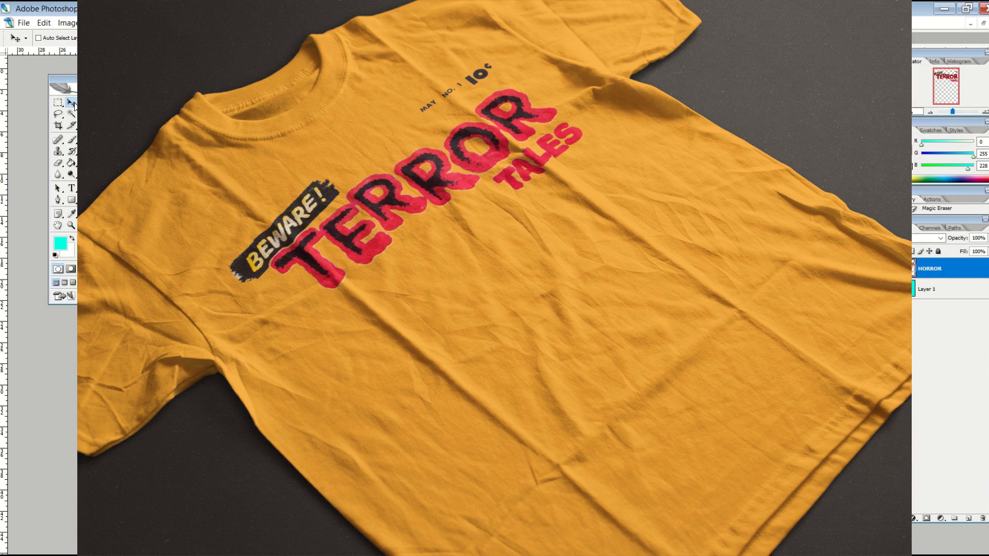
Copy the rectangular area around the running man from the full cover to a new layer and delete the full cover layer
left_click(58, 103)
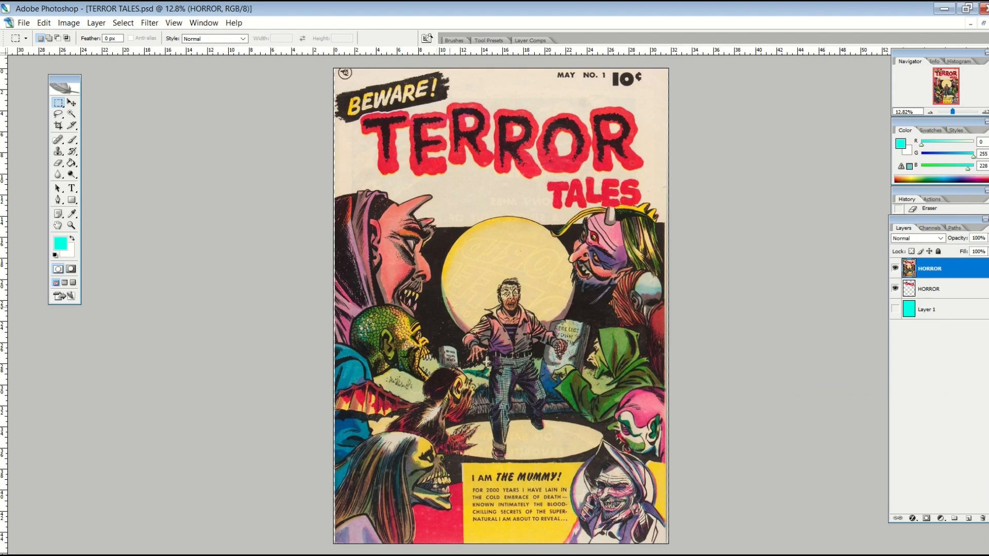
left_click_drag(473, 305, 586, 473)
left_click_drag(441, 269, 582, 464)
key("ctrl+j")
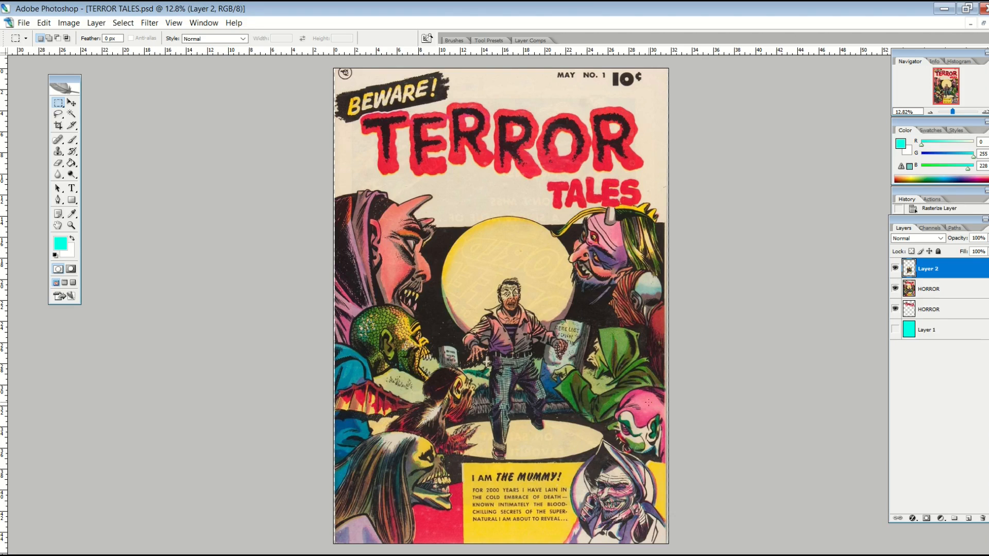
right_click(933, 289)
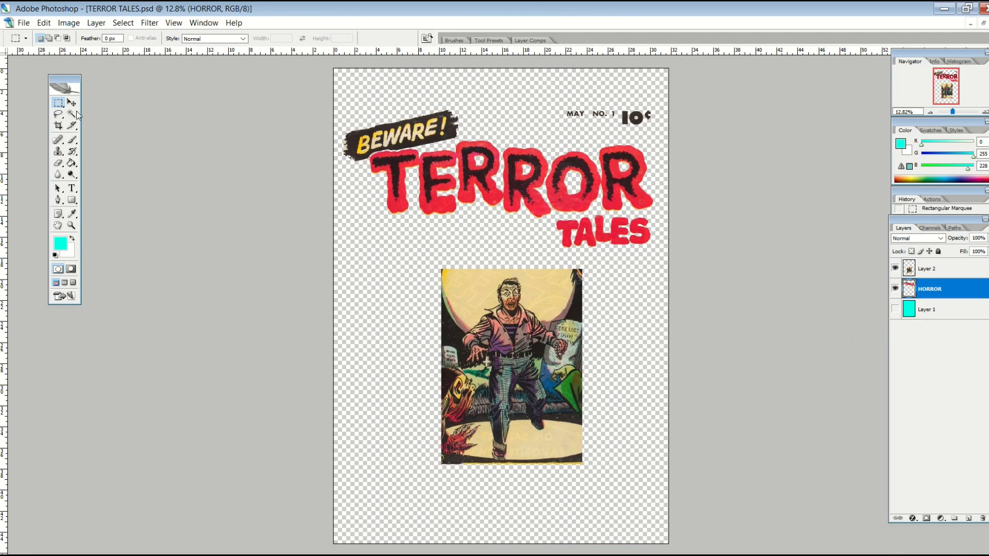
Nudge the title lettering slightly right and enlarge the running man's picture beneath it on Layer 2
key("v")
key("Right")
key("Right")
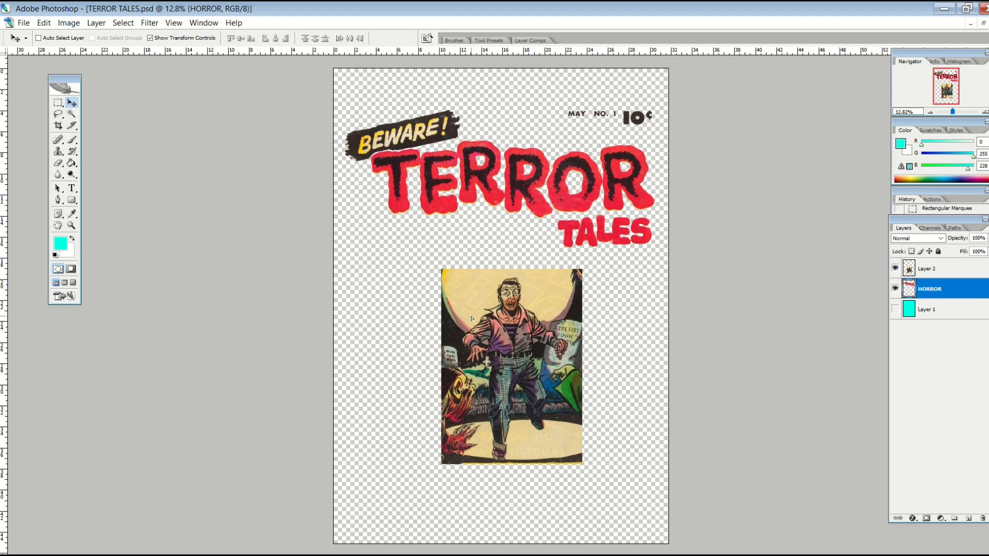
left_click(923, 264)
left_click_drag(572, 368, 530, 347)
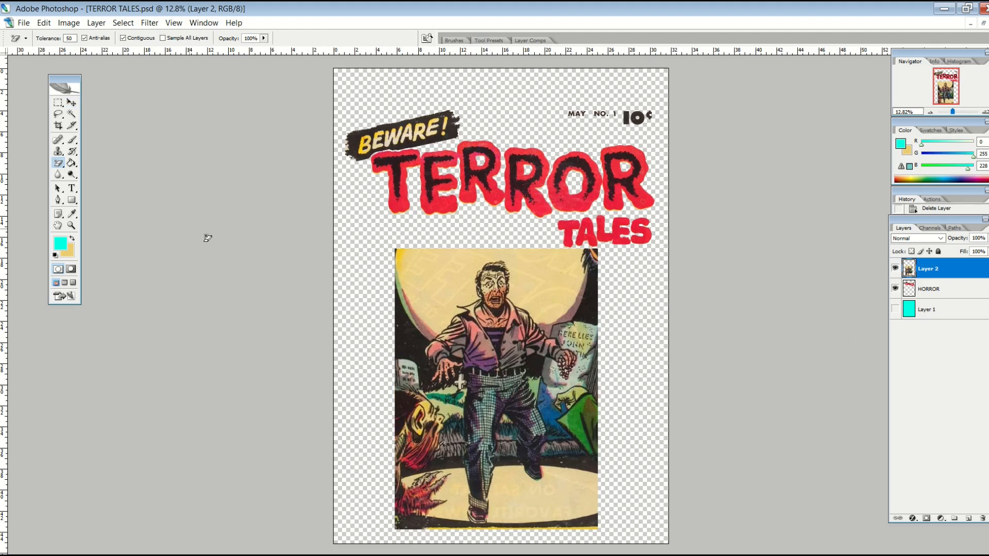
Erase the yellow moon, the pale ground and the upper corner remnants around the running man on Layer 2
left_click(400, 259)
left_click(520, 501)
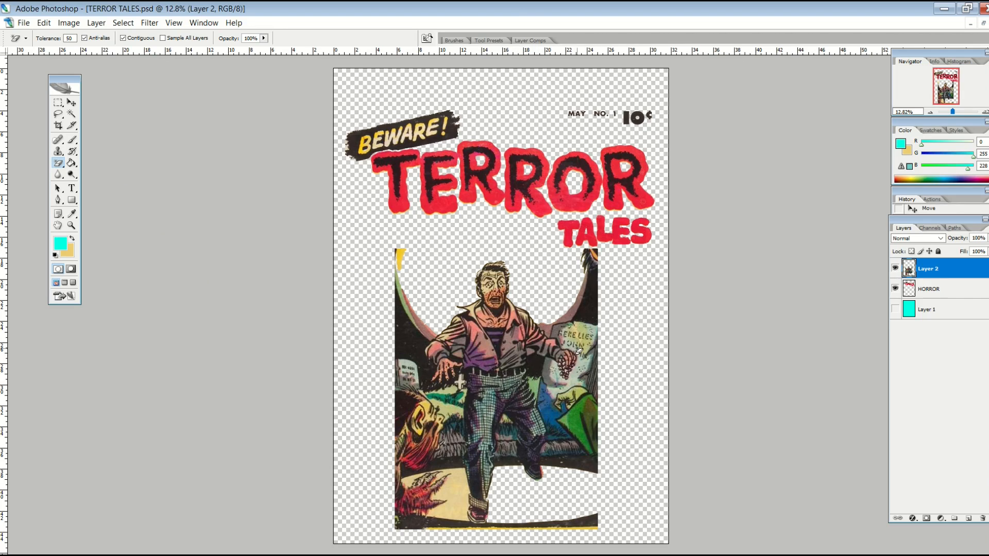
left_click(61, 162)
mouse_move(402, 255)
left_mouse_down()
mouse_move(402, 295)
mouse_move(386, 320)
left_mouse_up()
Move the running man's picture up beneath the title and scale it slightly larger
mouse_move(478, 367)
left_mouse_down()
mouse_move(478, 337)
mouse_move(469, 336)
left_mouse_up()
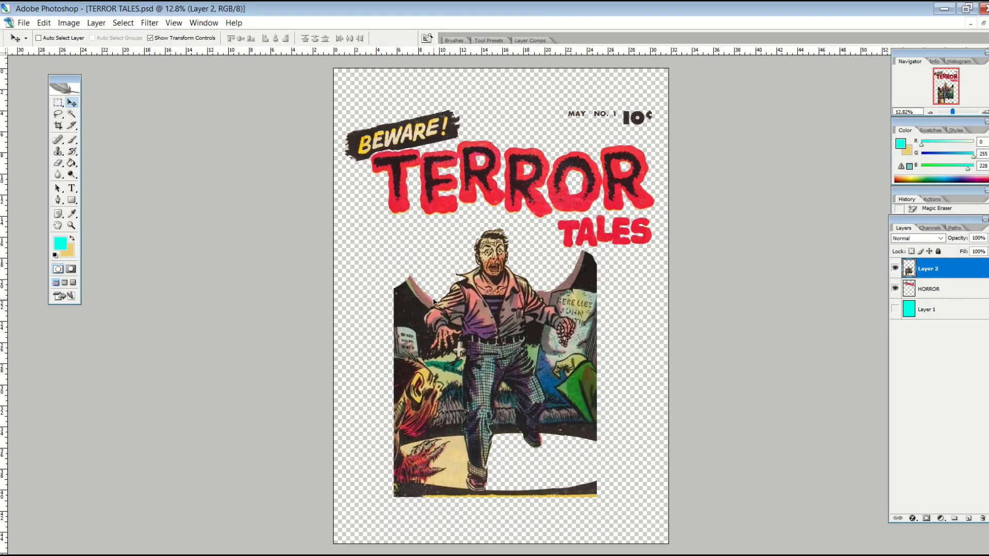
left_click_drag(589, 498, 610, 526)
left_click_drag(522, 433, 522, 433)
left_click(71, 102)
left_click(440, 218)
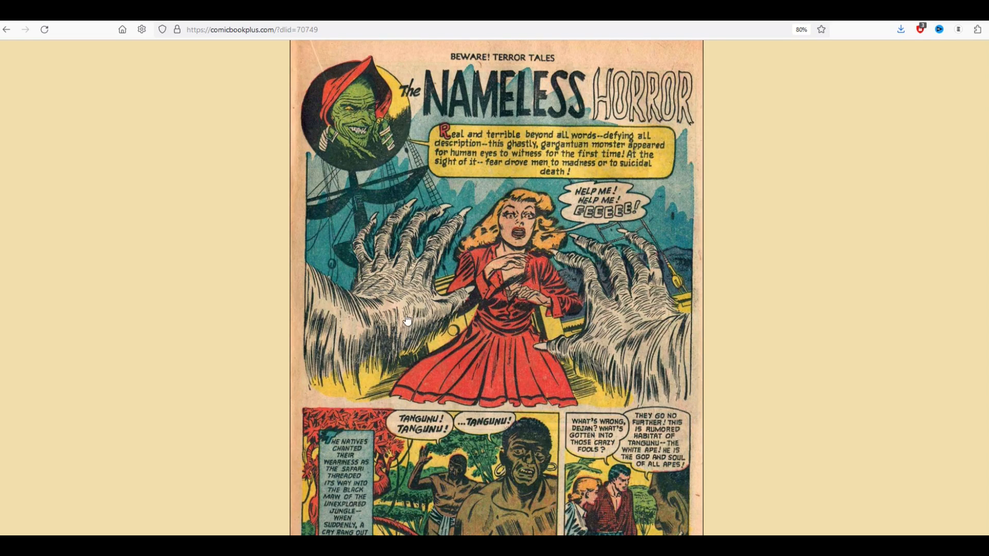
Save the "The Nameless Horror" page image from the site and place it in the blank Photoshop document
right_click(469, 265)
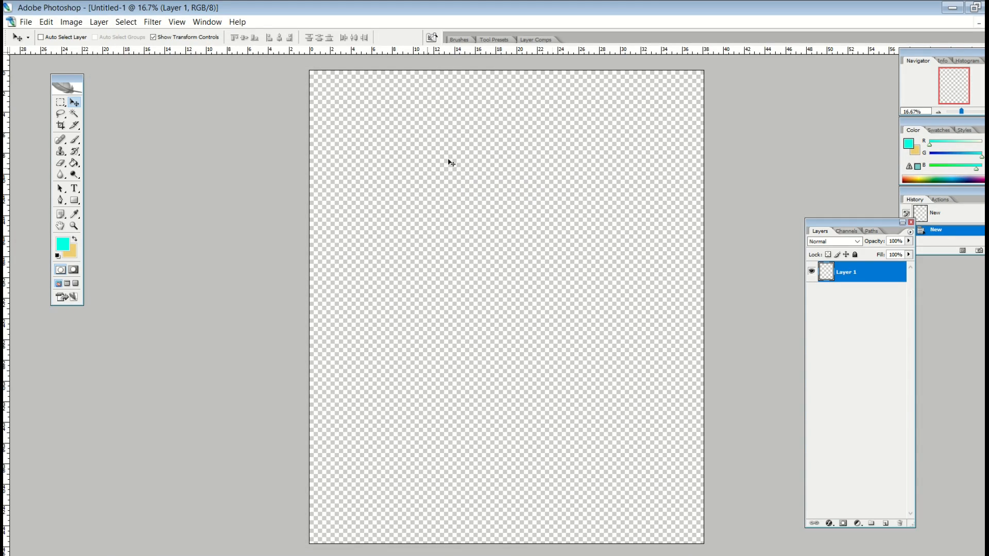
left_click(25, 21)
left_click(46, 217)
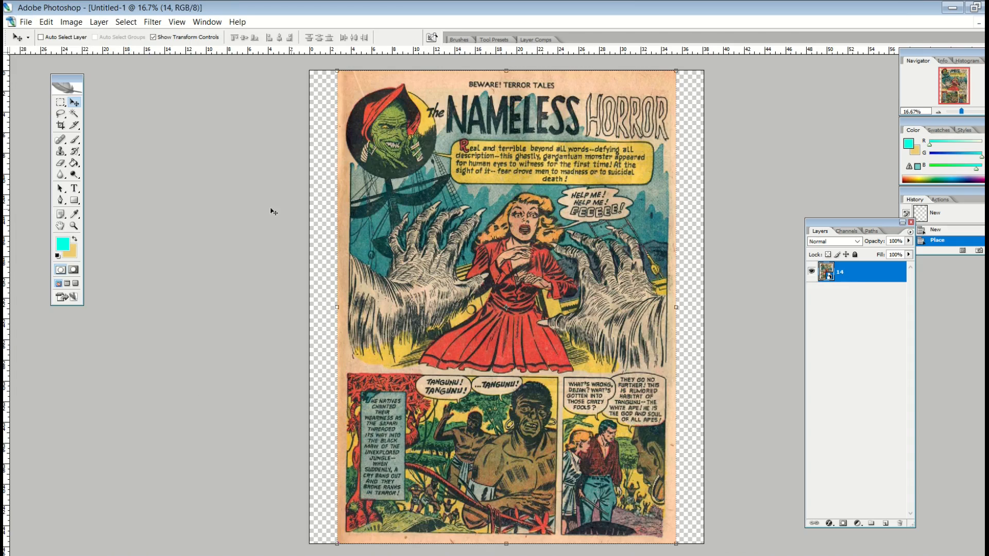
Copy the rectangular panel with the screaming woman and clawed hands to a new layer and delete the full page layer
left_click(61, 102)
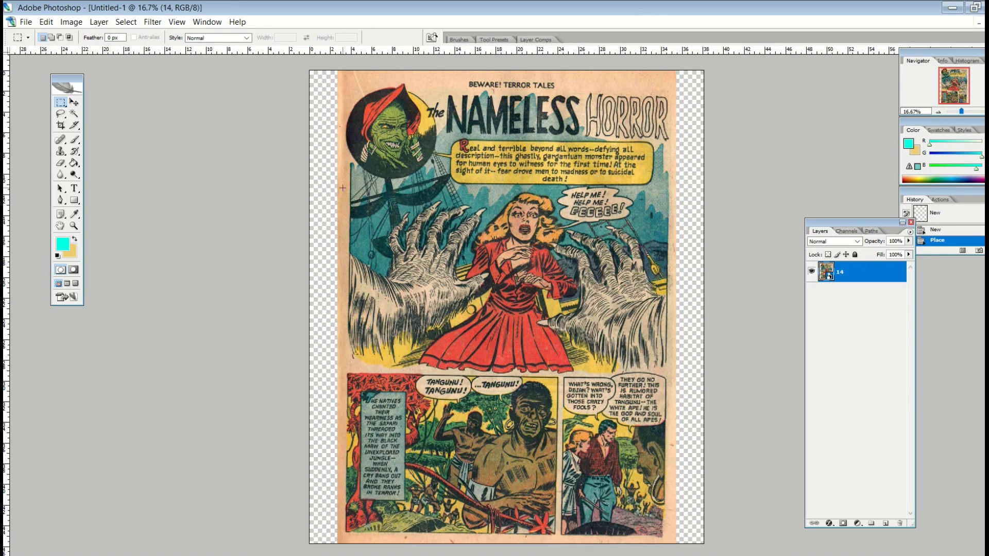
left_click_drag(668, 297, 669, 374)
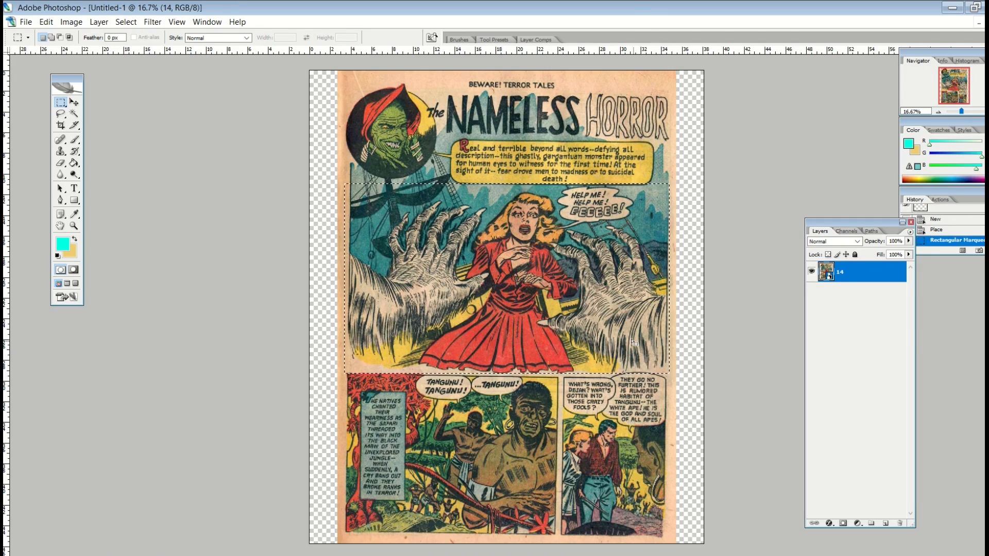
key("ctrl+c")
key("ctrl+v")
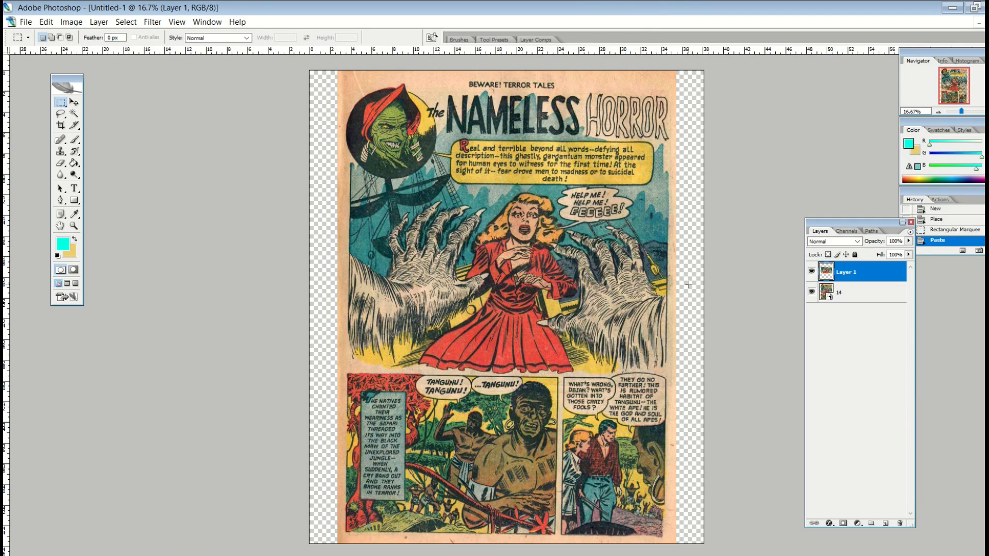
left_click(825, 291)
right_click(846, 288)
left_click(866, 307)
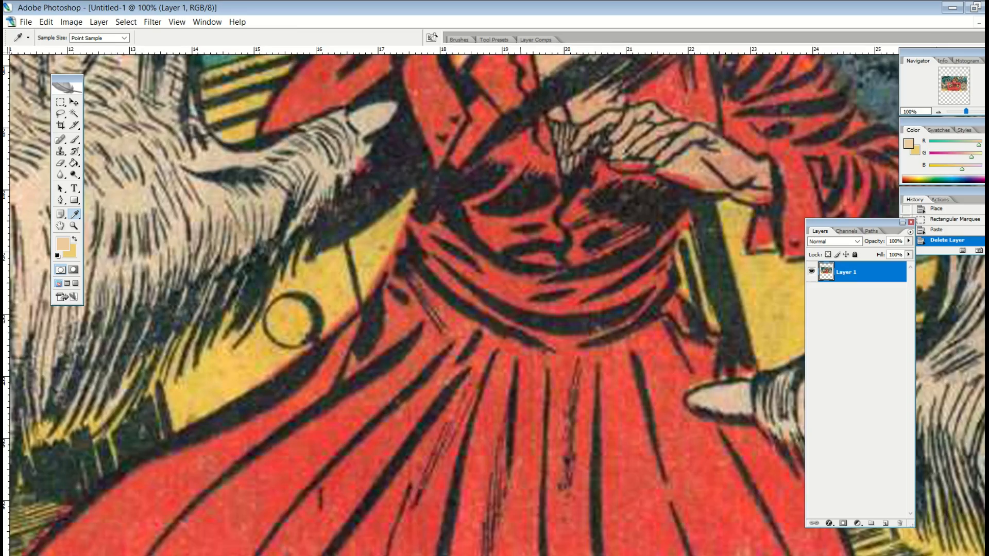
Clear the speech bubble on Layer 1 by erasing its pale fill with the Magic Eraser and its lettering with the Eraser
scroll(744, 299, "right", 10)
scroll(743, 299, "up", 4)
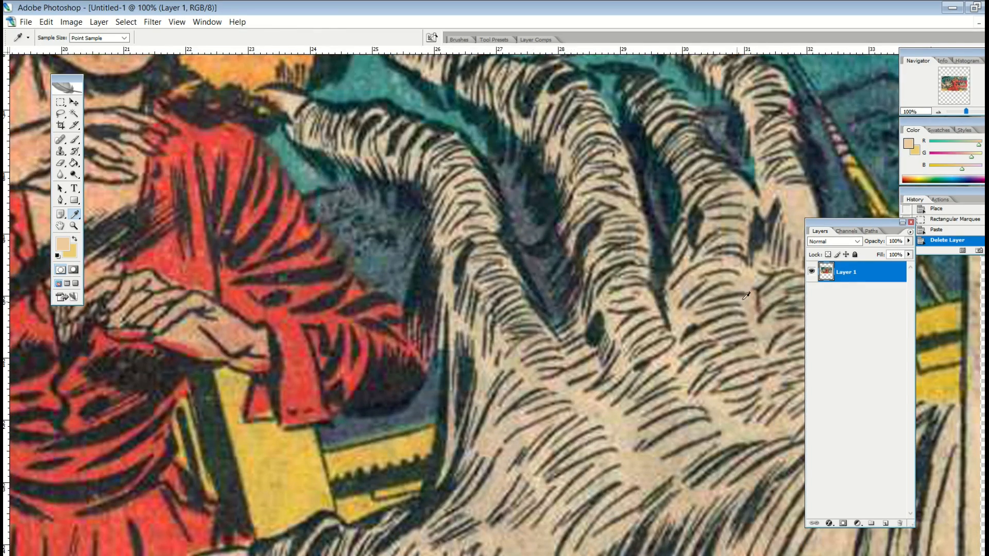
scroll(534, 307, "up", 10)
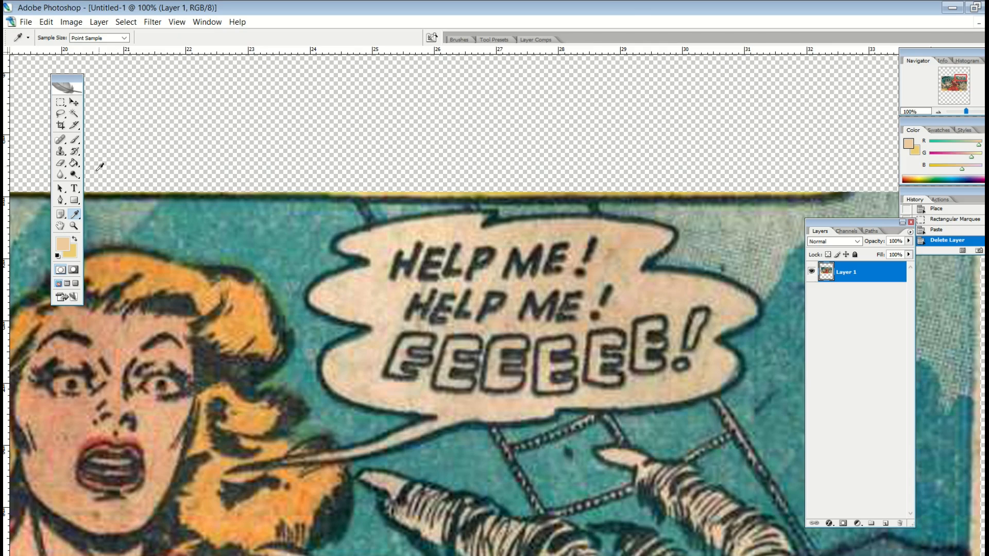
left_click(60, 163)
left_click(110, 181)
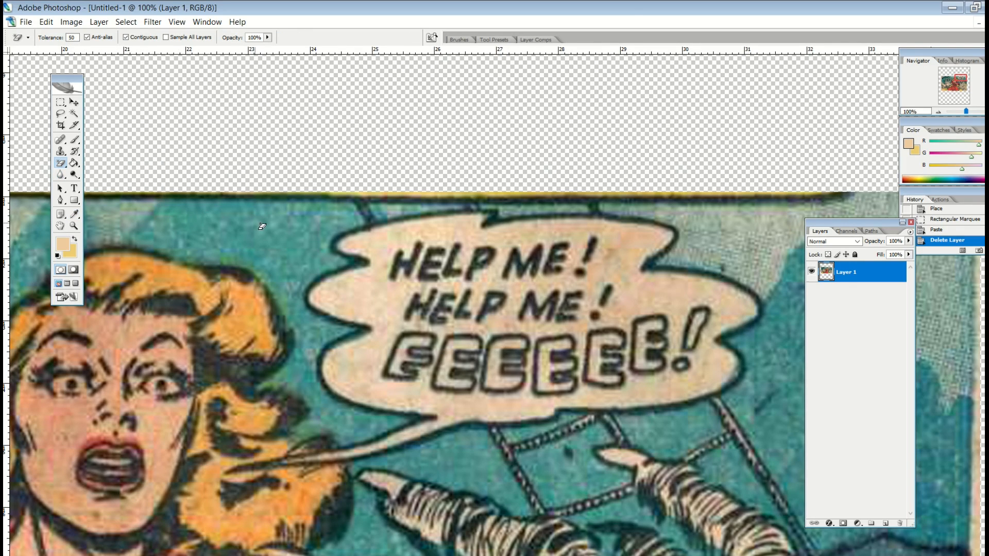
left_click(377, 246)
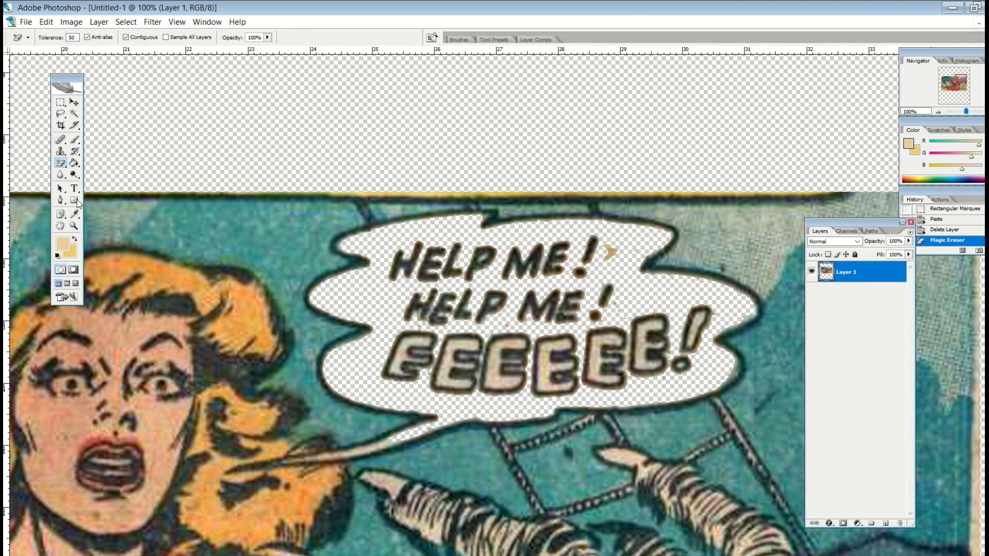
left_click(60, 163)
left_click(98, 165)
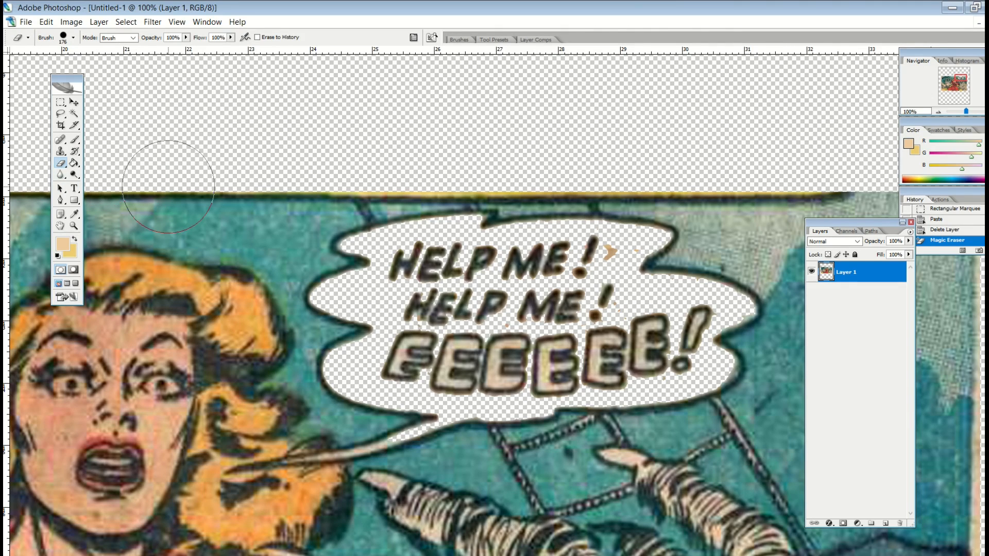
mouse_move(430, 281)
left_mouse_down()
mouse_move(511, 282)
mouse_move(552, 254)
mouse_move(548, 281)
mouse_move(453, 303)
mouse_move(669, 355)
left_mouse_up()
key("v")
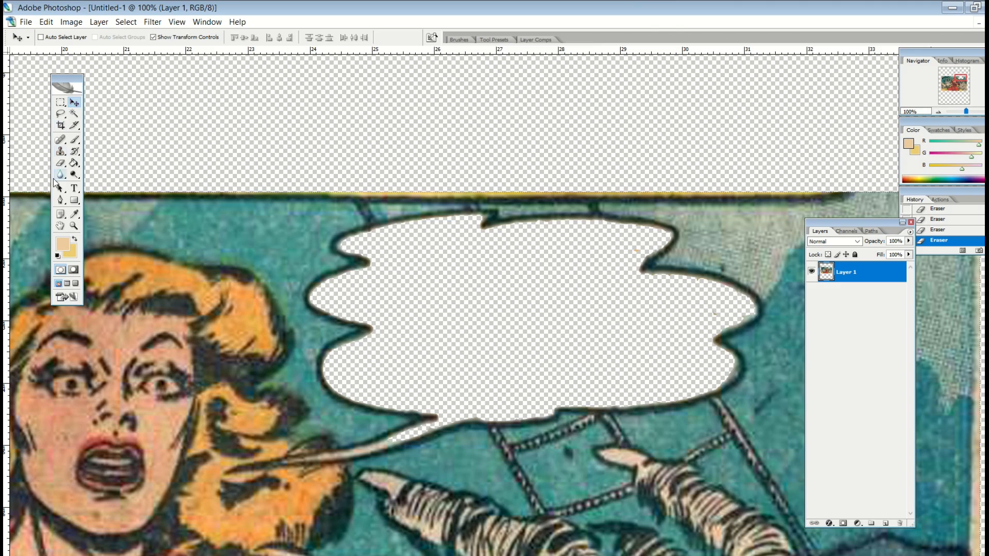
Set the foreground color to white (ffffff) and fill the emptied speech bubble with it
left_click(73, 200)
left_click(63, 244)
left_click_drag(289, 209, 207, 181)
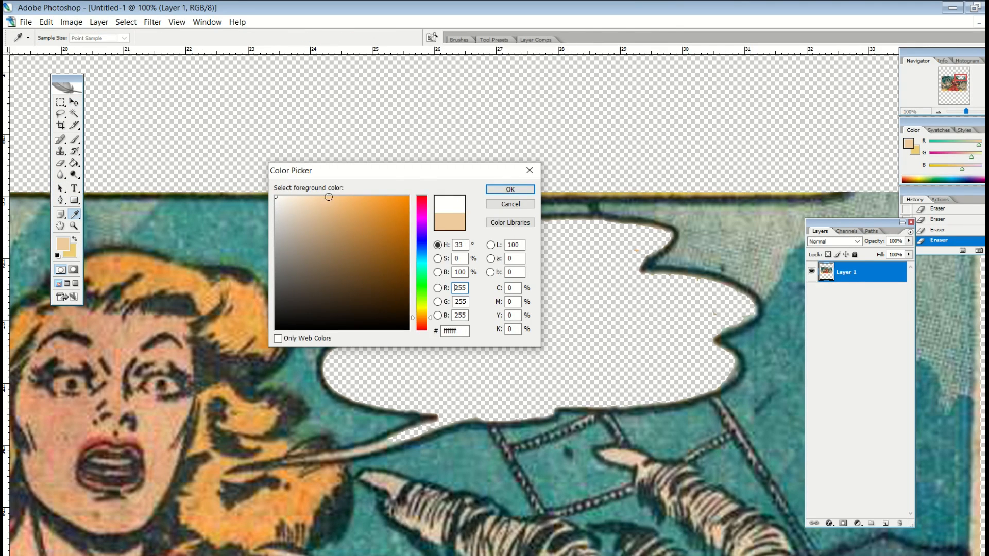
left_click(510, 189)
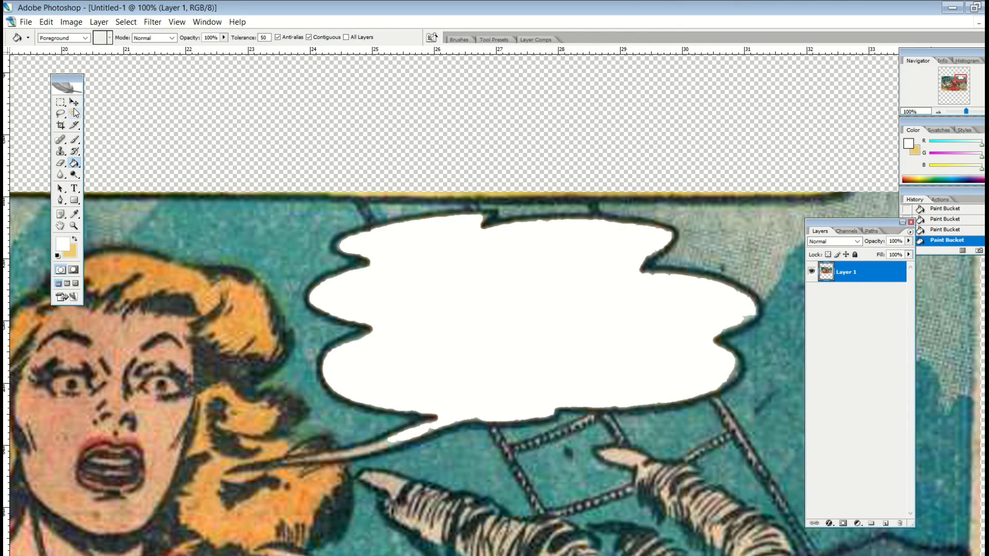
left_click(73, 102)
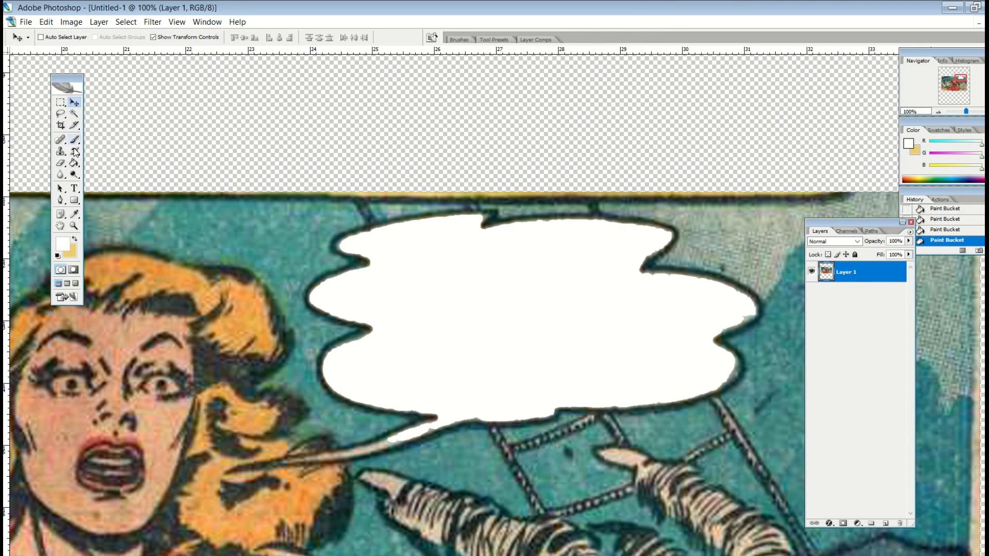
Add the text "HELP ME!" in black 50 pt BadaBoom BB and move it into the white speech bubble
left_click(75, 189)
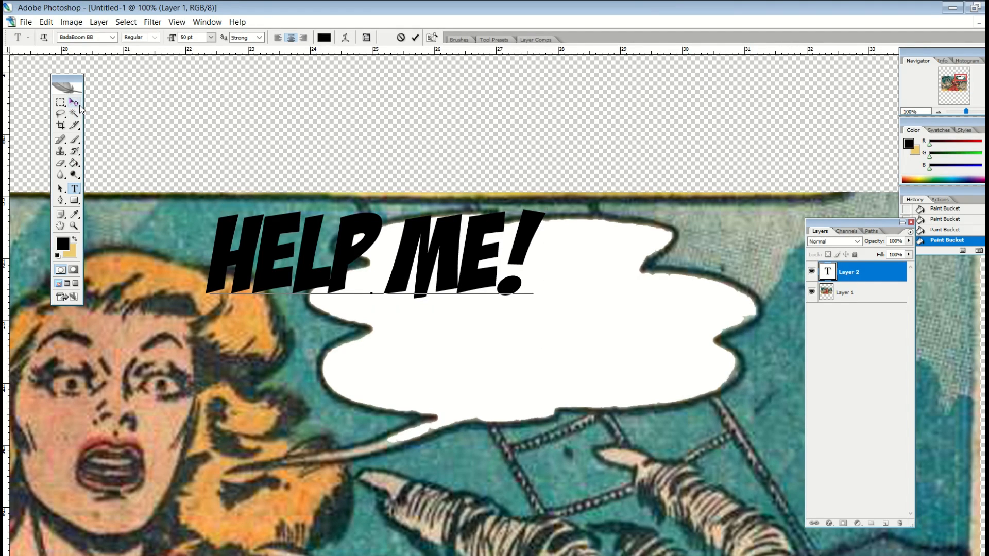
left_click(74, 102)
left_click_drag(253, 247, 417, 325)
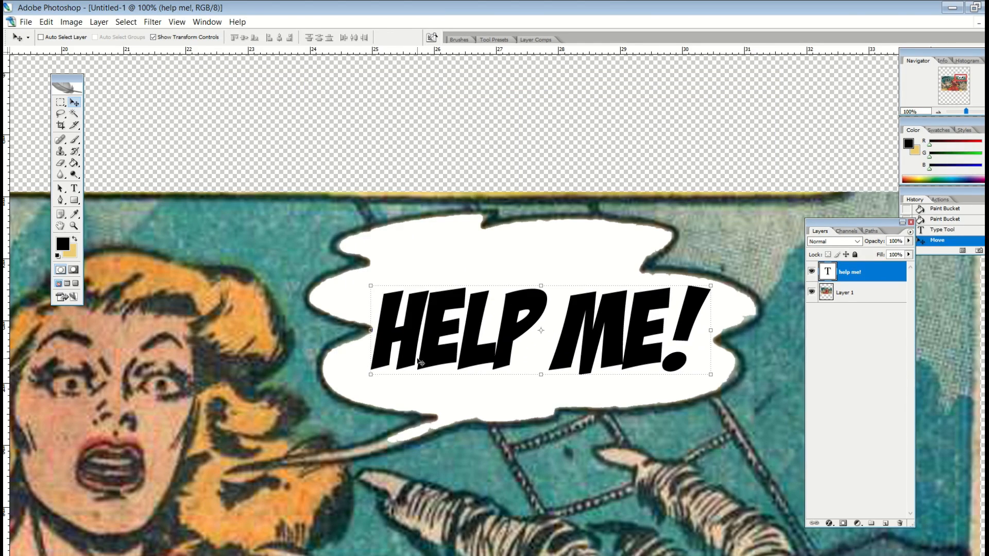
Sample the dark grey from the shadow in the woman's hair and apply it to the speech bubble text
left_click(75, 213)
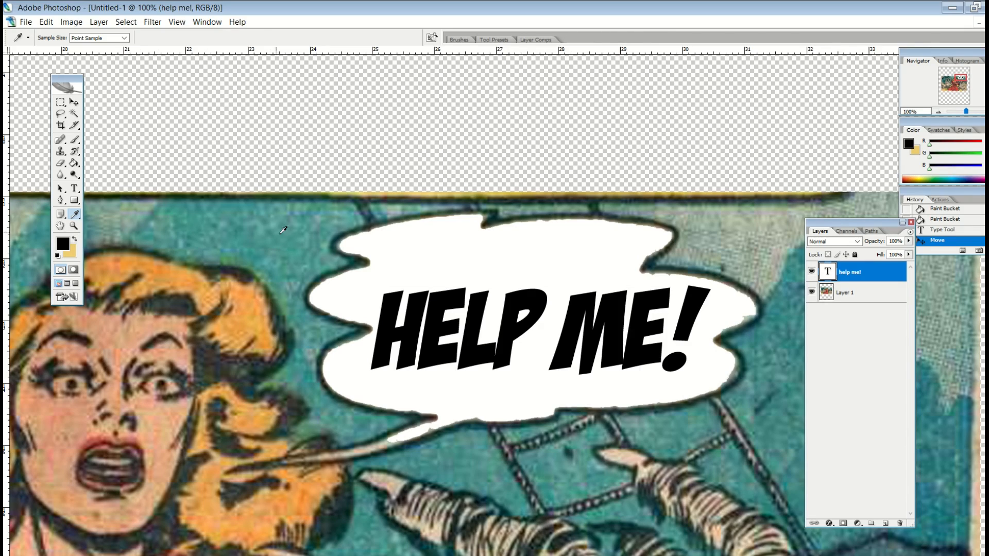
left_click(199, 355)
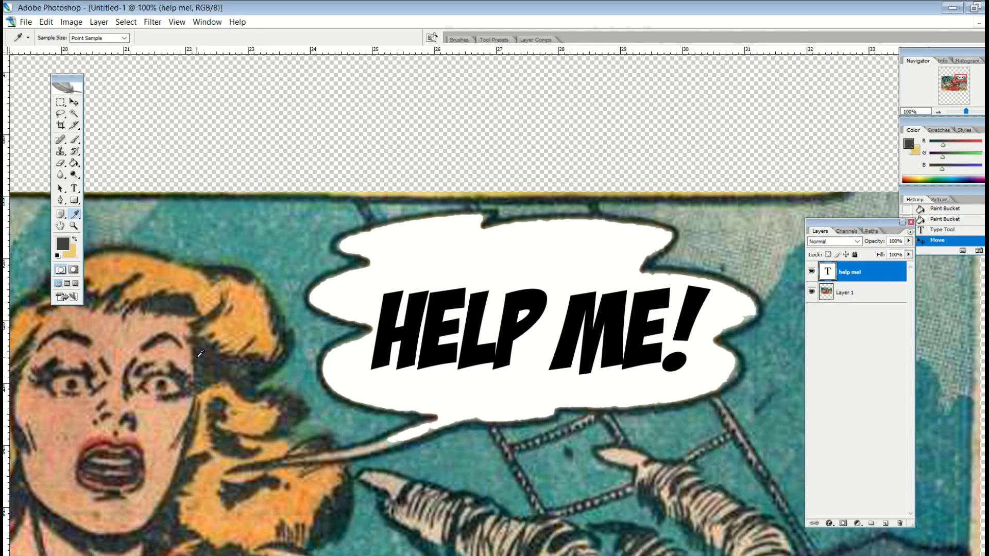
left_click(75, 189)
left_click(384, 314)
key("ctrl+a")
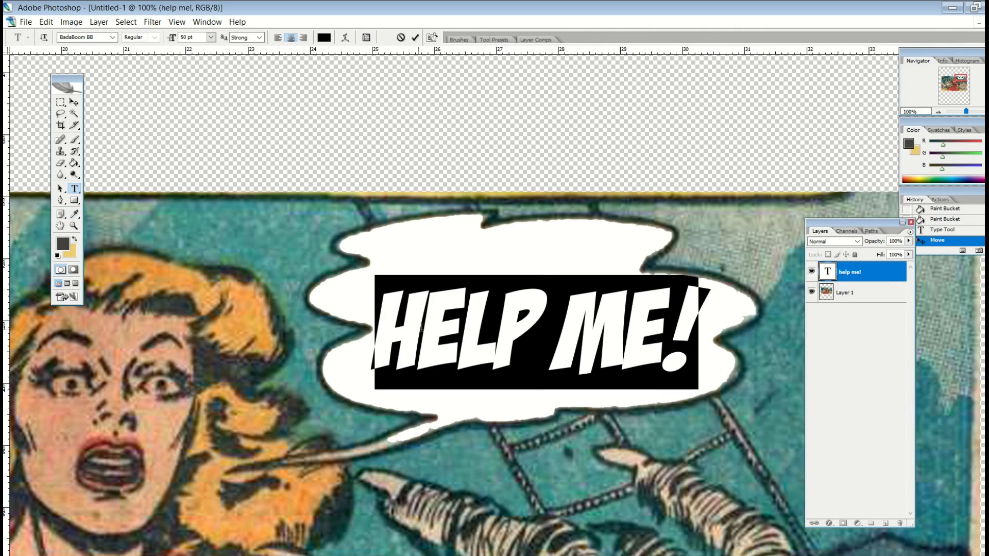
left_click(63, 246)
left_click(510, 189)
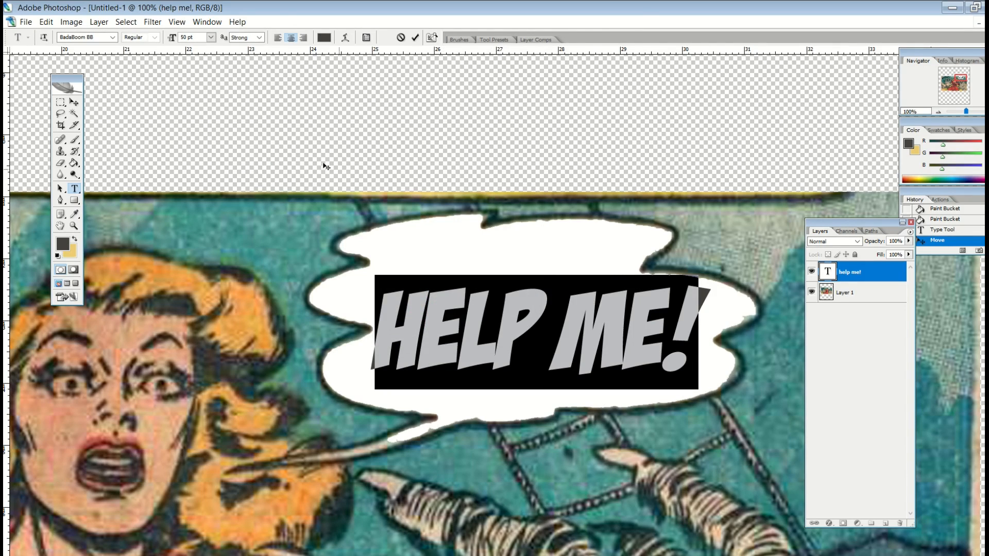
left_click(74, 102)
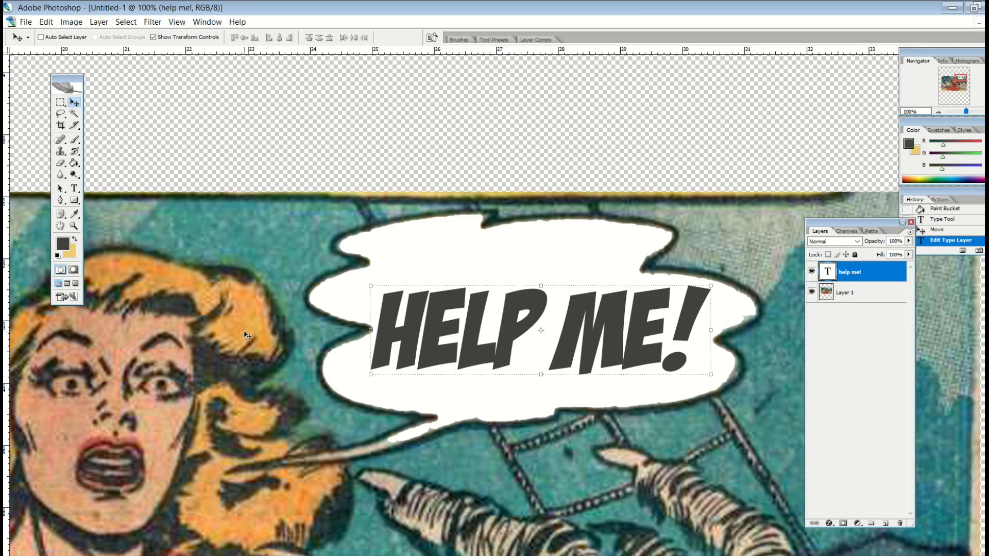
Replace the speech bubble text with "WORST FIRST DATE EVER!" on two lines
left_click(74, 188)
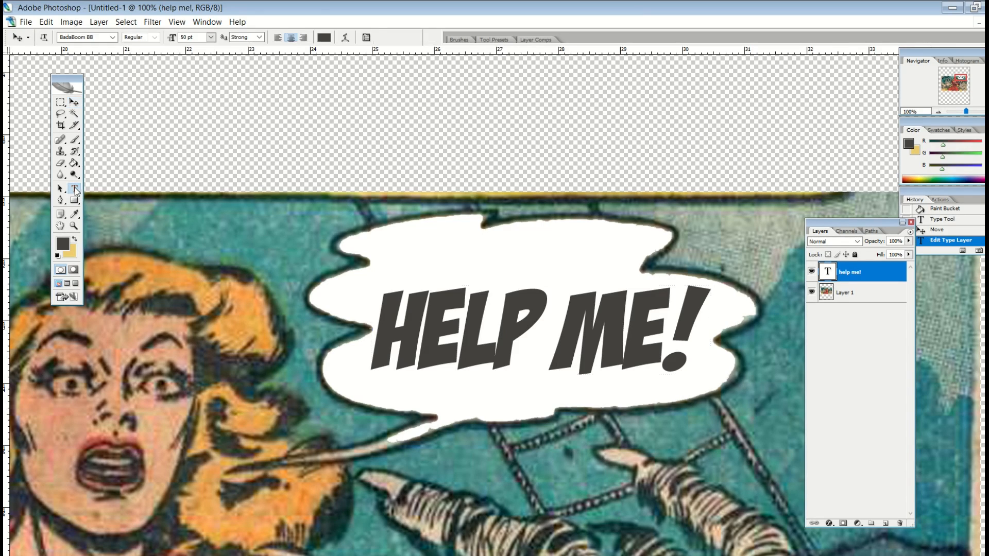
triple_click(437, 329)
type("wor")
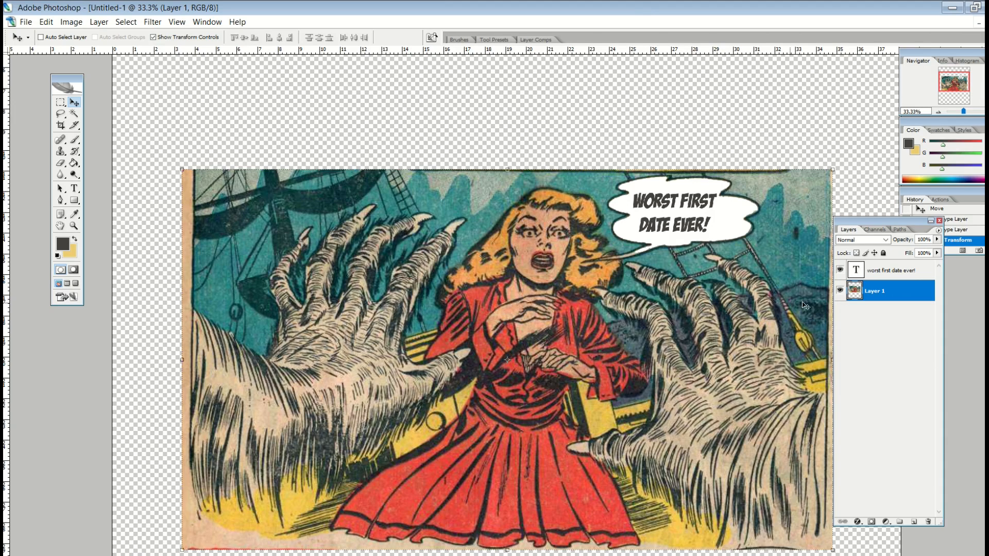
Nudge the panel artwork together with its speech bubble text upward on the canvas
key("shift+Up")
key("shift+Up")
key("shift+Up")
key("shift+Up")
key("shift+Up")
key("shift+Up")
key("shift+Up")
key("shift+Up")
key("shift+Up")
key("shift+Up")
key("shift+Up")
key("shift+Up")
key("shift+Up")
key("shift+Up")
key("shift+Up")
key("shift+Up")
key("shift+Up")
key("shift+Up")
key("shift+Up")
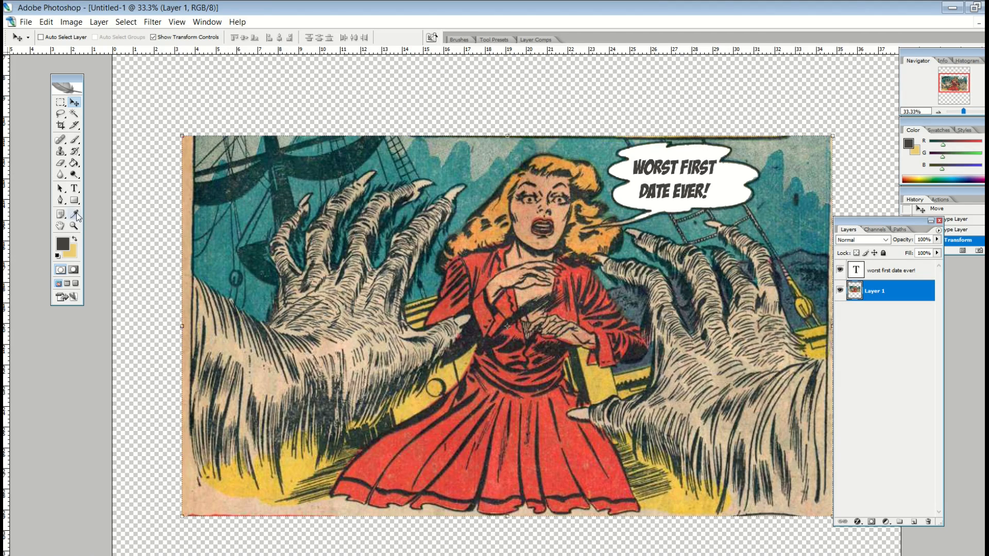
Remove the pale paper margins along the sides and lower edge of the panel on Layer 1 with the Magic Eraser
left_click(60, 162)
left_click(95, 184)
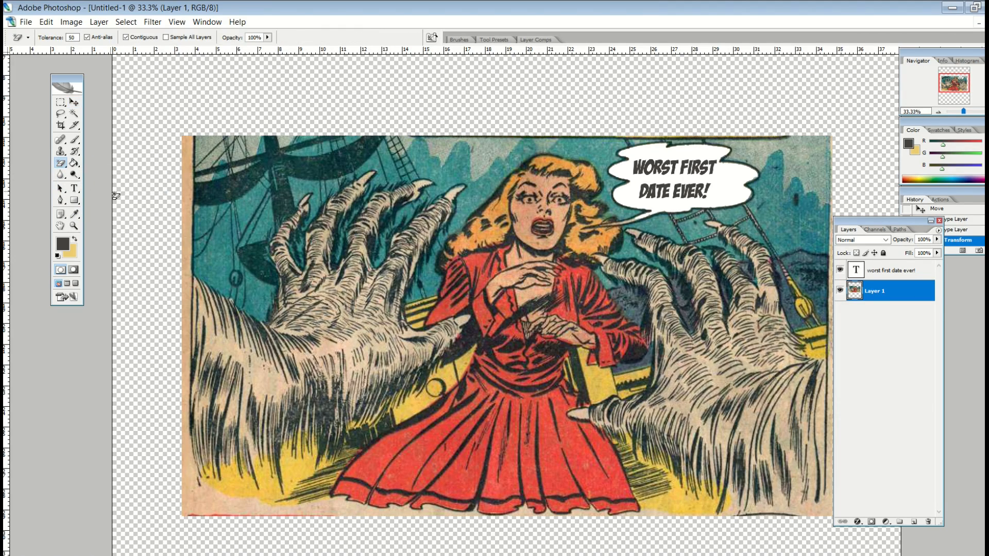
left_click(185, 316)
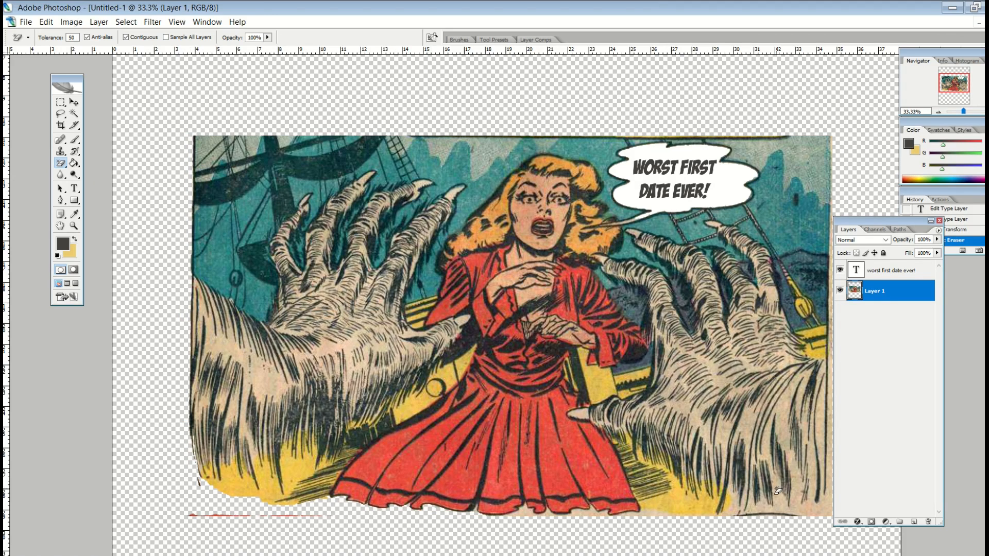
left_click(800, 504)
left_click(237, 391)
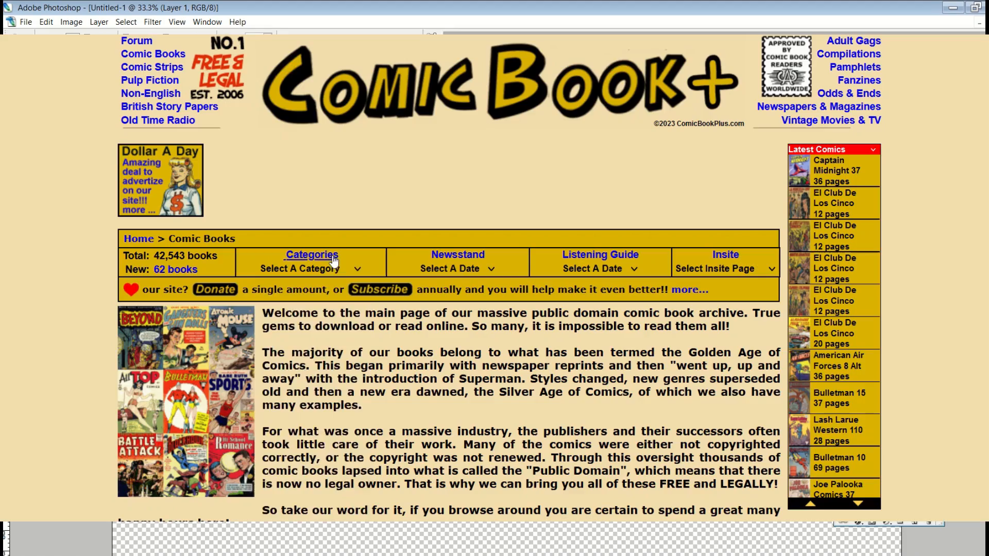
Switch to the Comic Book Plus site and browse the titles in its Fantasy category
left_click(355, 270)
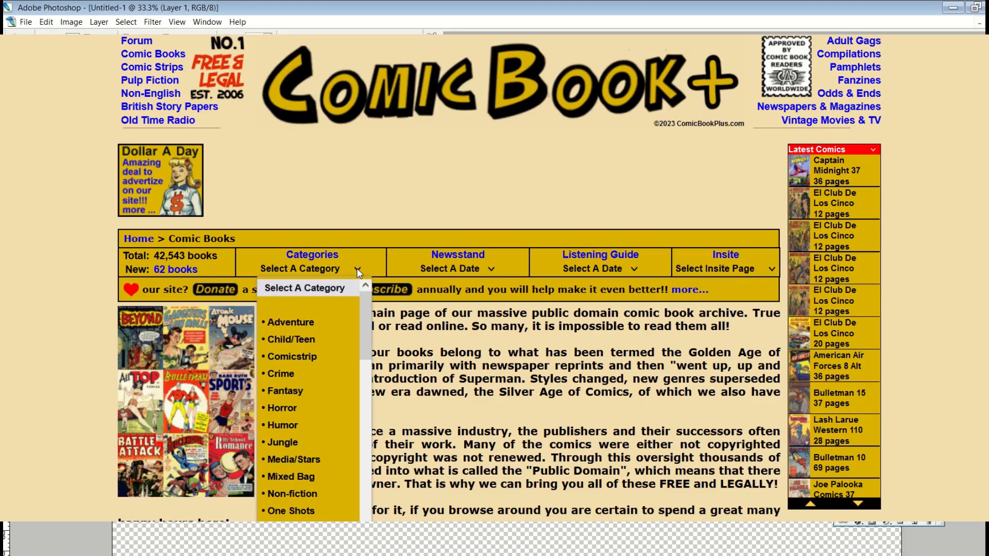
left_click(279, 391)
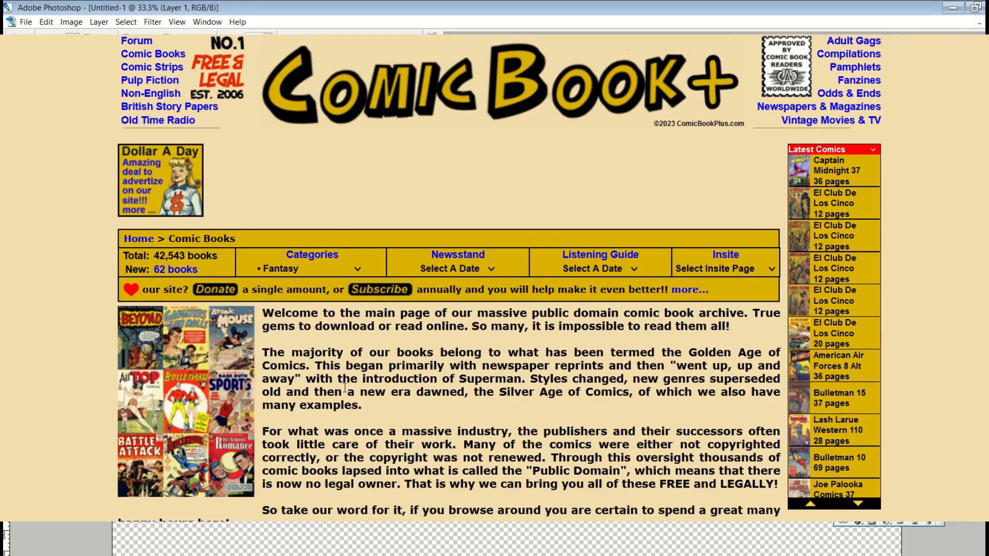
scroll(345, 389, "down", 10)
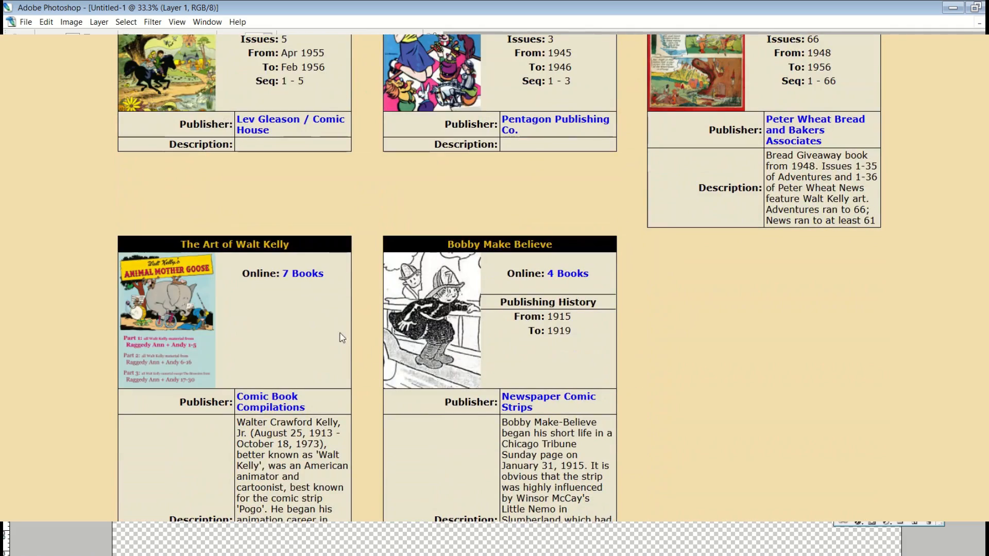
scroll(289, 321, "up", 4)
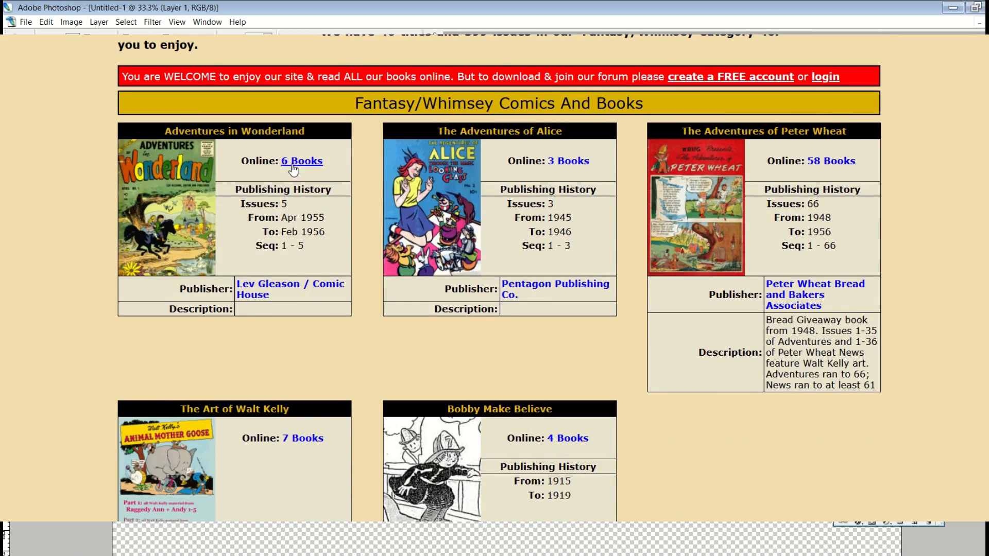
Open the first listed Adventures in Wonderland 1 and examine its "Peter Pester's Invention" artwork
left_click(293, 170)
scroll(317, 300, "down", 5)
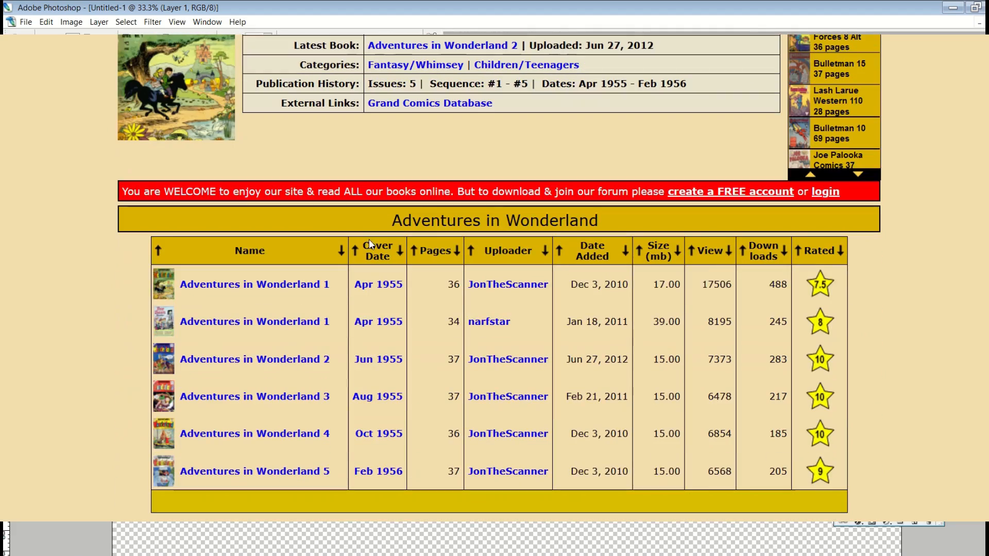
left_click(309, 286)
scroll(479, 309, "down", 8)
scroll(480, 310, "down", 15)
scroll(480, 310, "up", 12)
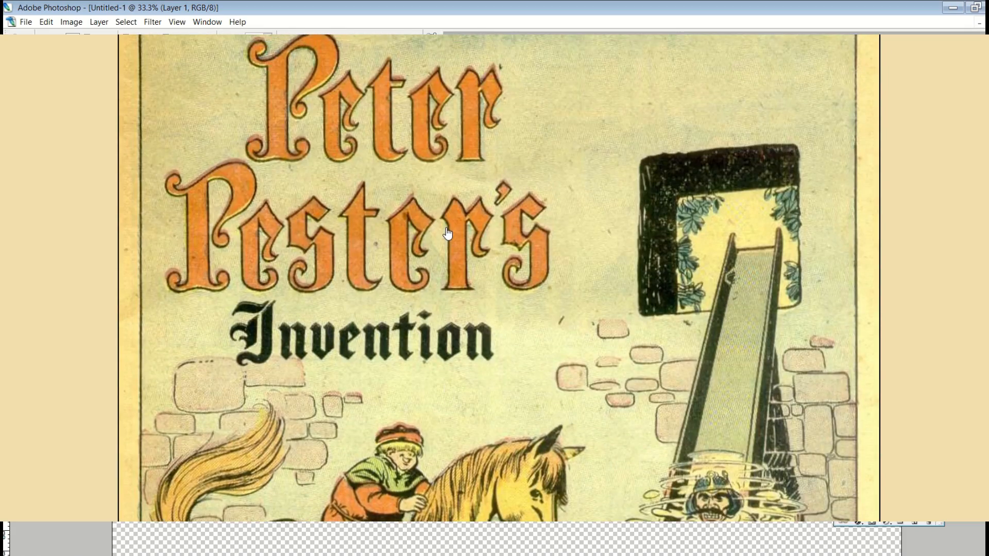
scroll(447, 234, "down", 5)
scroll(447, 235, "down", 10)
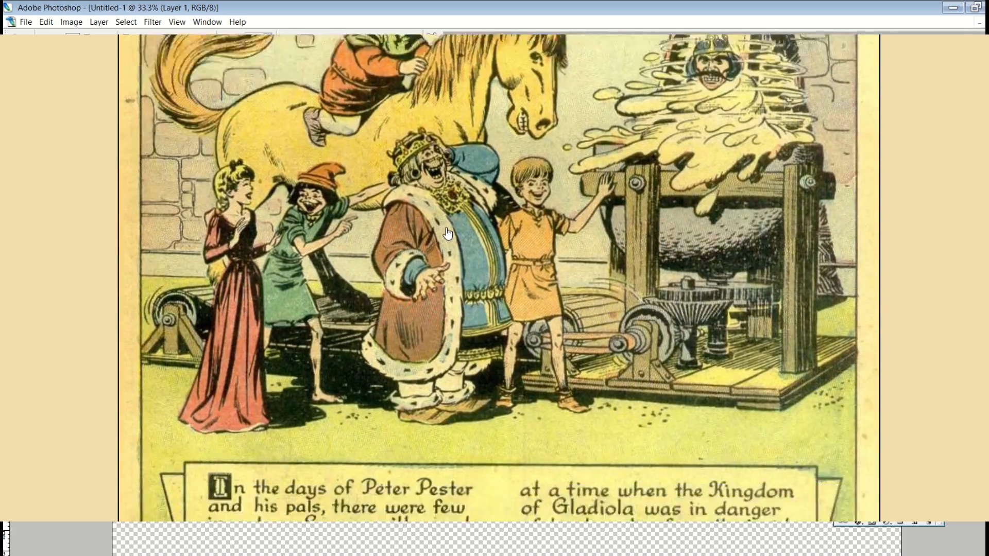
scroll(447, 234, "up", 10)
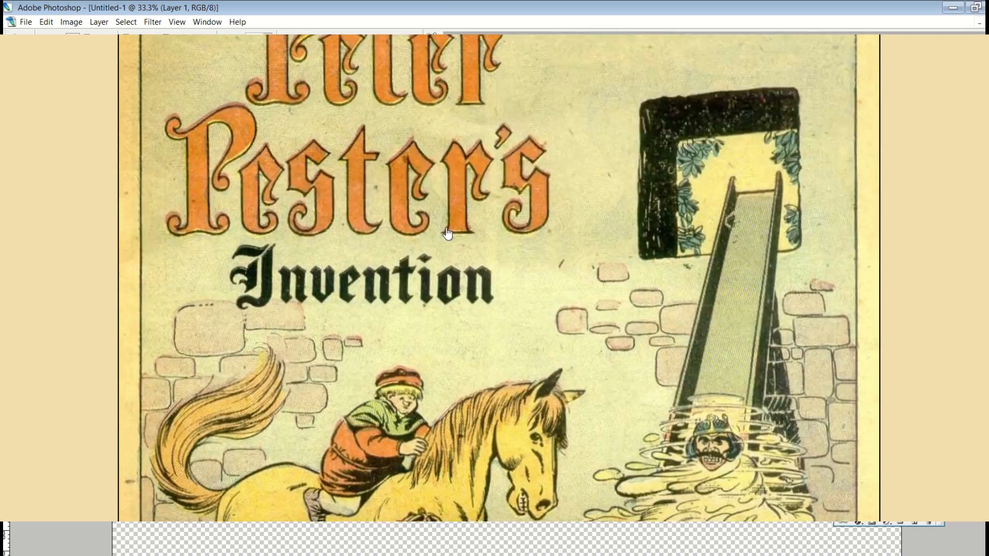